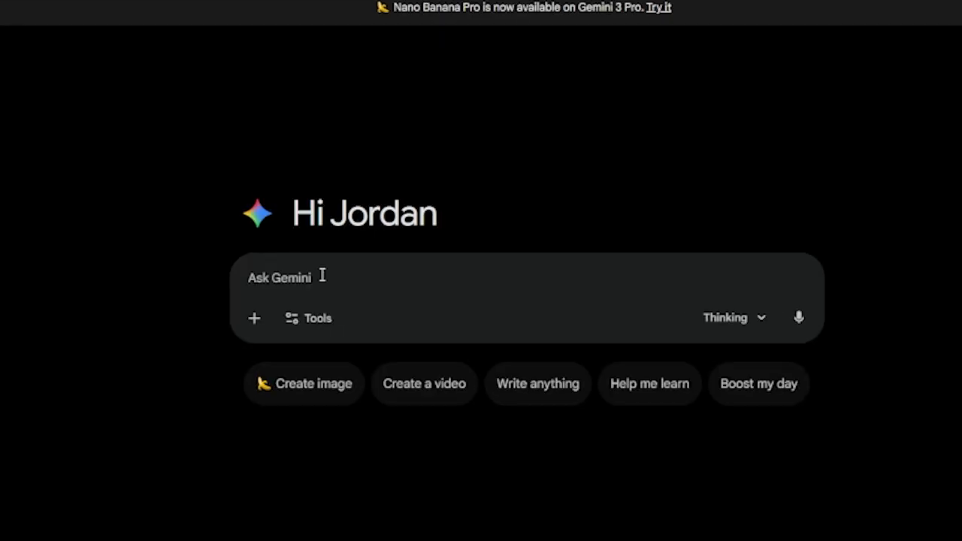
- Send Gemini the pasted Steal an Anime Waifu Luau server-script prompt, then expand and read it
key(ctrl+v)
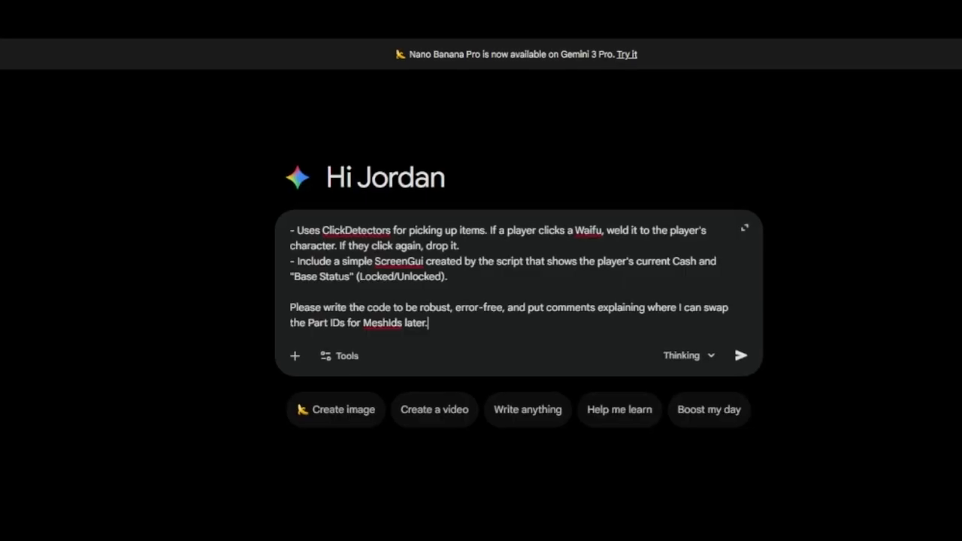
key(Return)
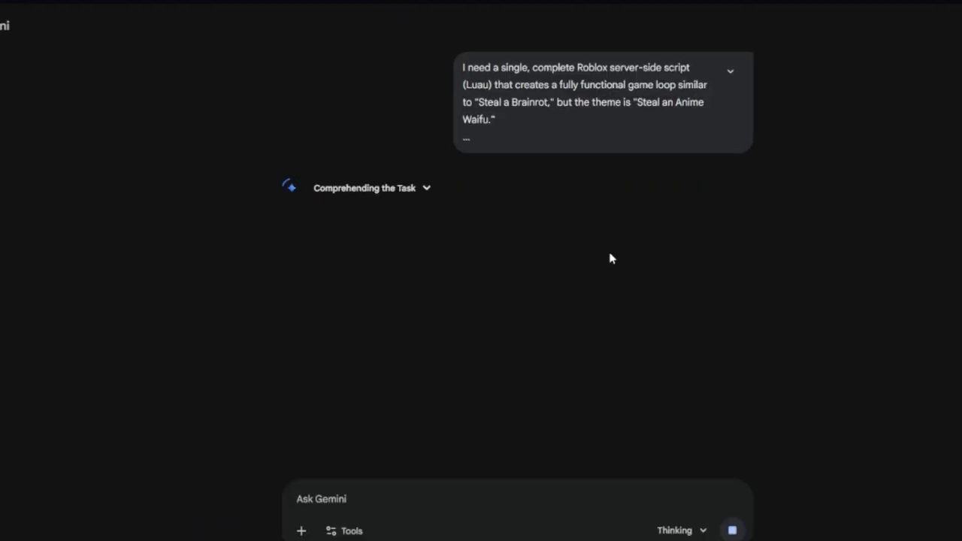
click(733, 69)
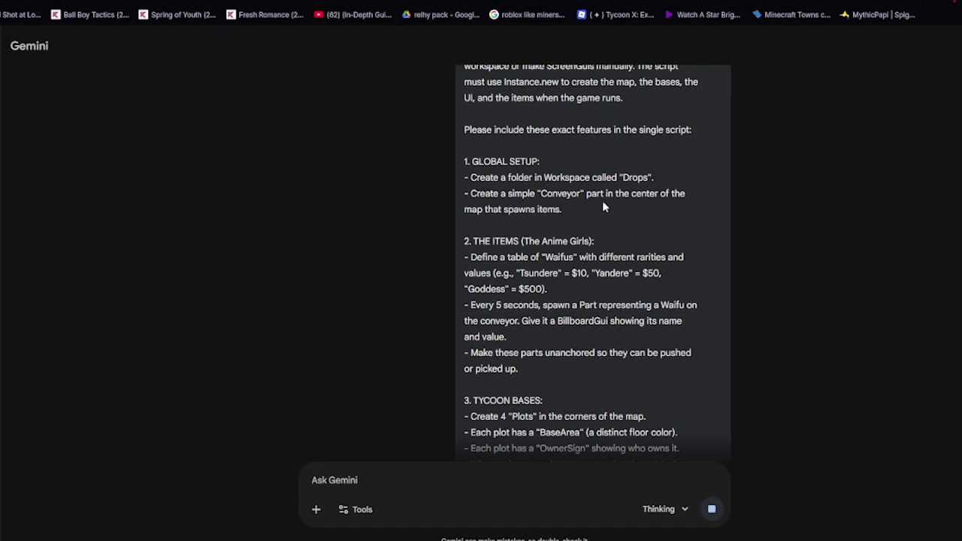
scroll(602, 199, down, 1)
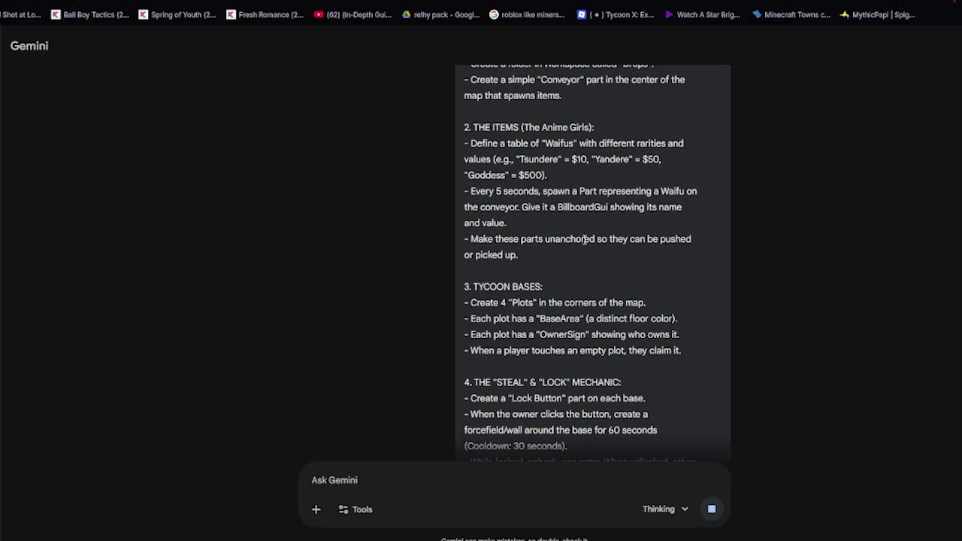
scroll(584, 239, down, 2)
scroll(585, 239, down, 2)
scroll(585, 239, down, 2)
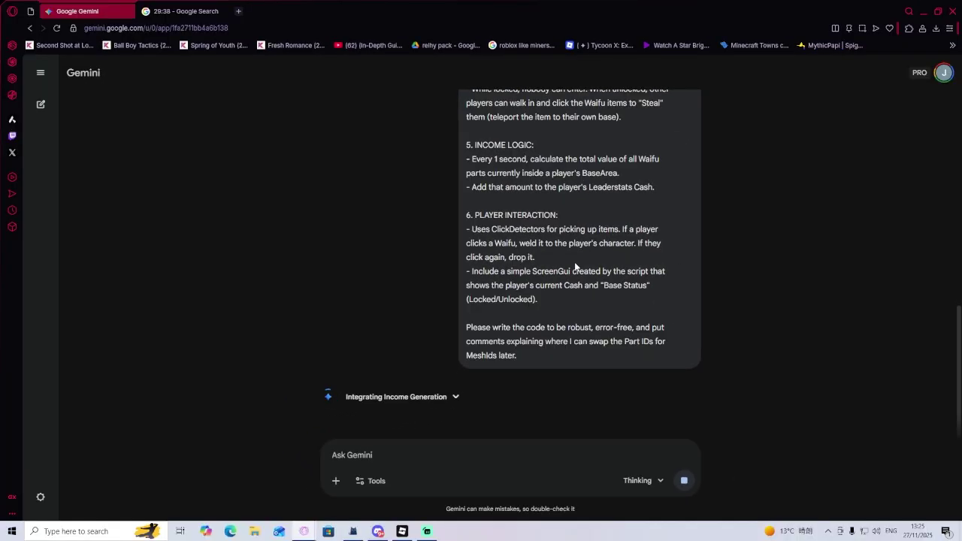
- Scroll through Gemini's streaming Lua tycoon script to review the plot lock, forcefield and cooldown code
scroll(573, 269, down, 3)
scroll(573, 270, down, 10)
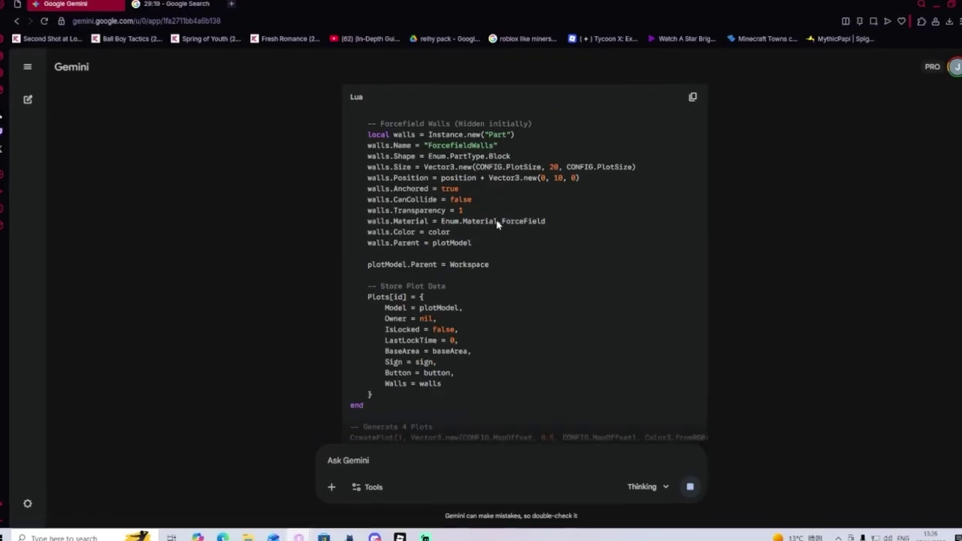
scroll(497, 218, down, 2)
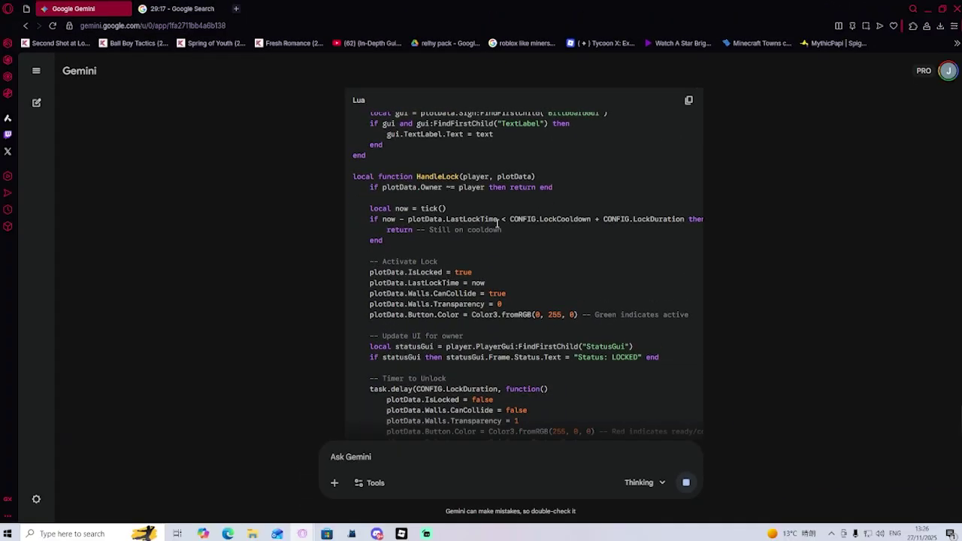
scroll(497, 229, down, 2)
scroll(497, 229, down, 2)
scroll(497, 229, down, 1)
scroll(496, 225, down, 2)
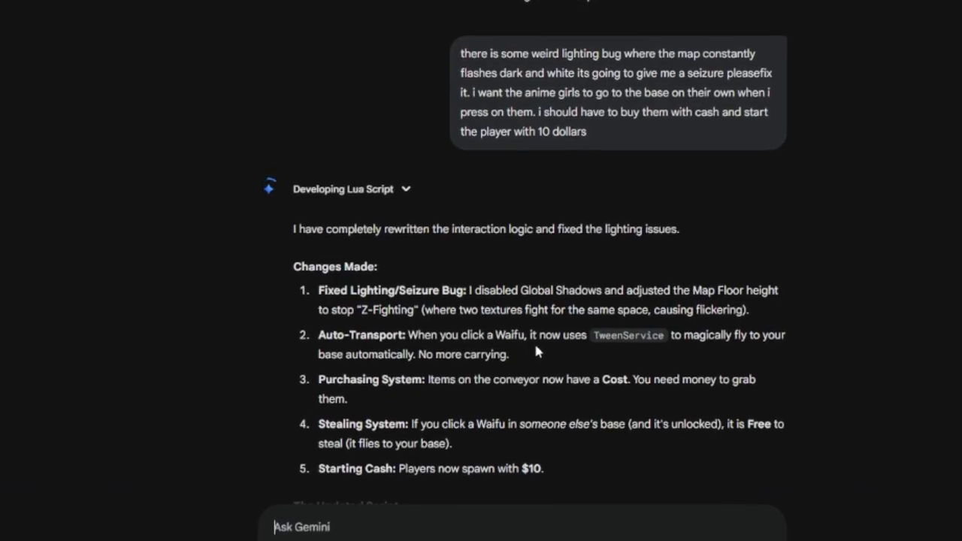
- Replace the Studio Script's code with Gemini's fix for lighting, cash purchases and $10 starting cash
scroll(625, 348, down, 10)
scroll(667, 336, down, 10)
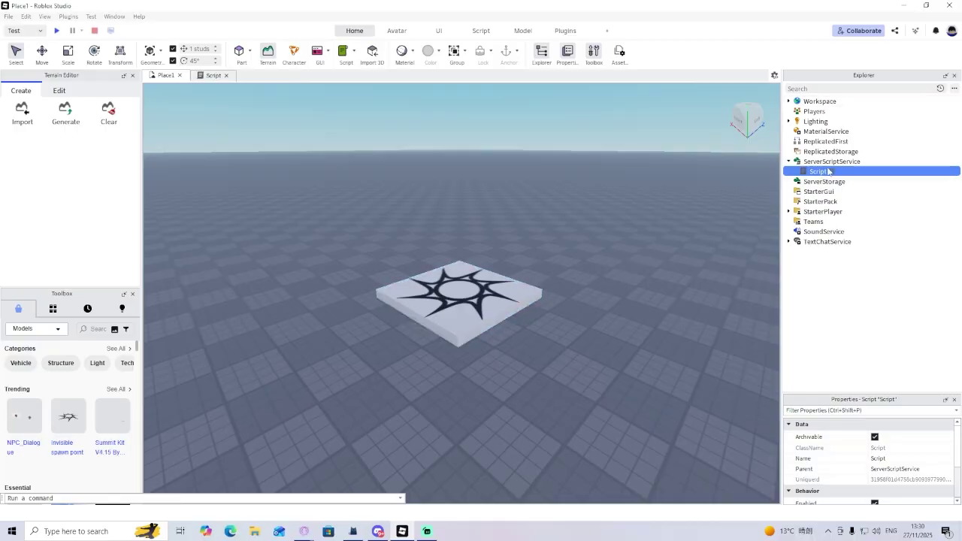
double_click(818, 171)
right_click(371, 180)
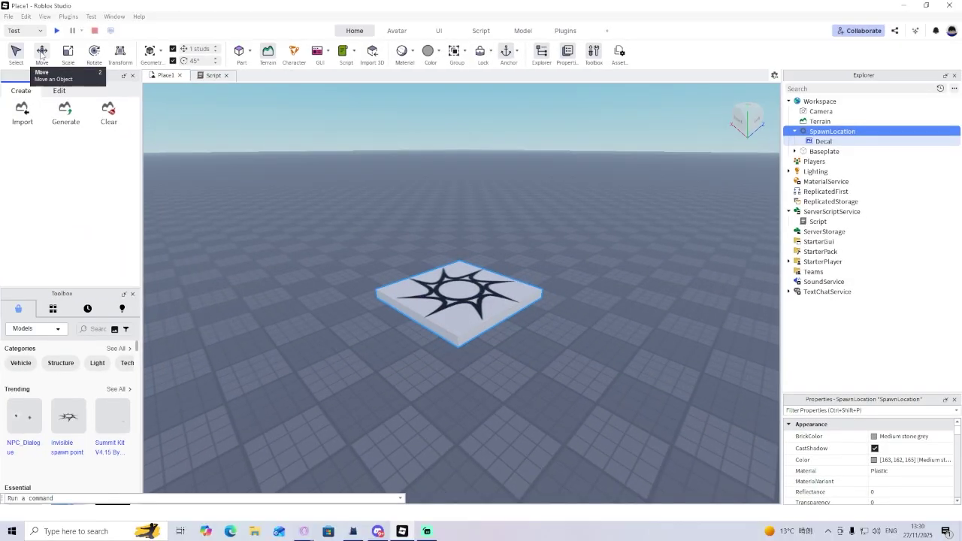
- Start a playtest and walk the avatar onto an unclaimed base to claim it
click(42, 52)
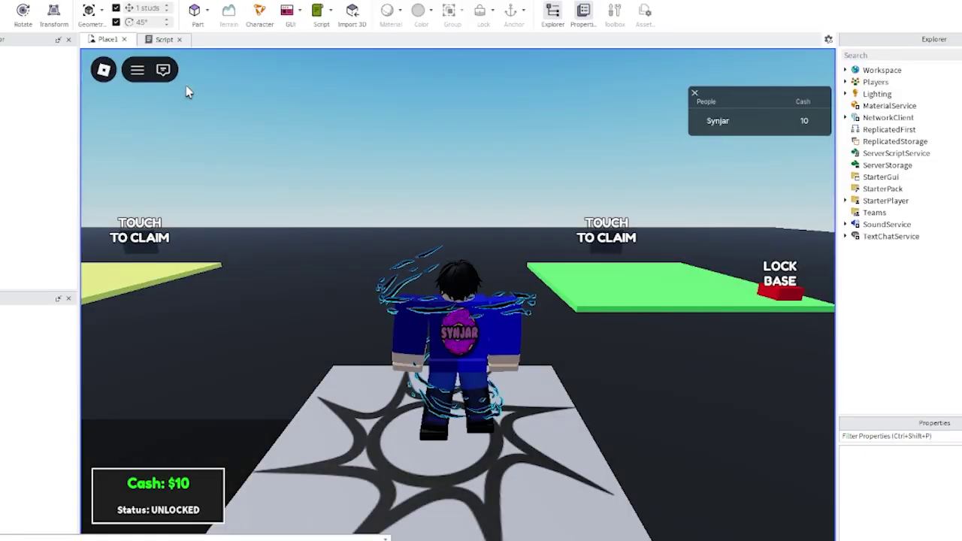
key(a)
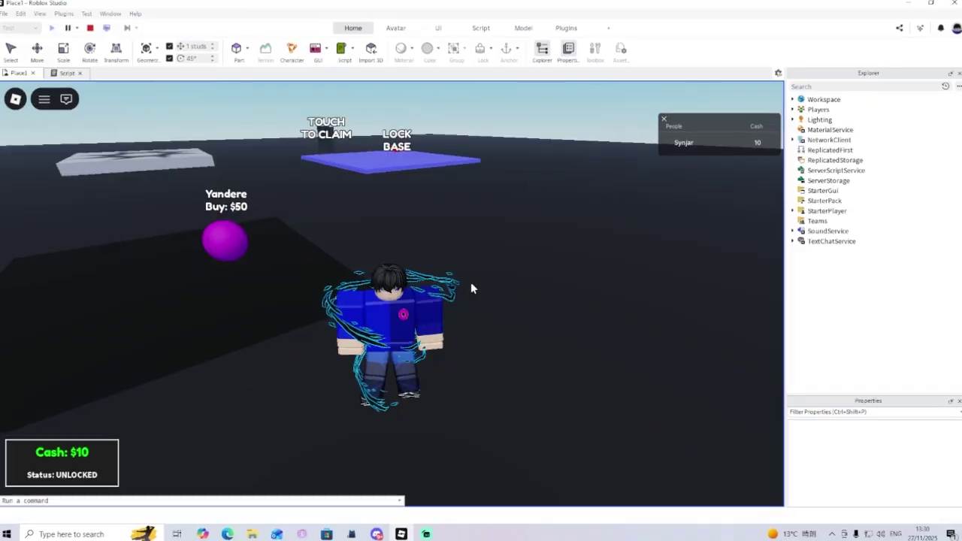
key(a)
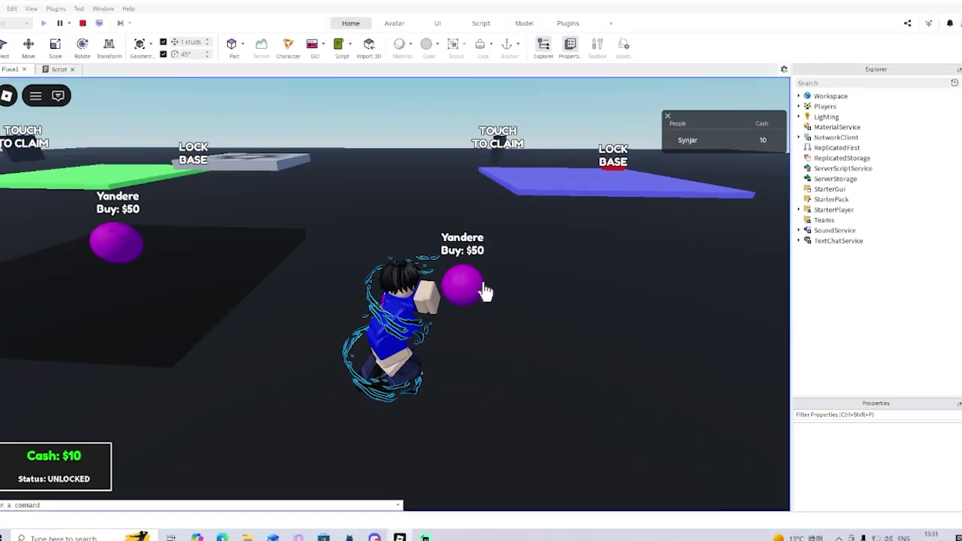
key(s)
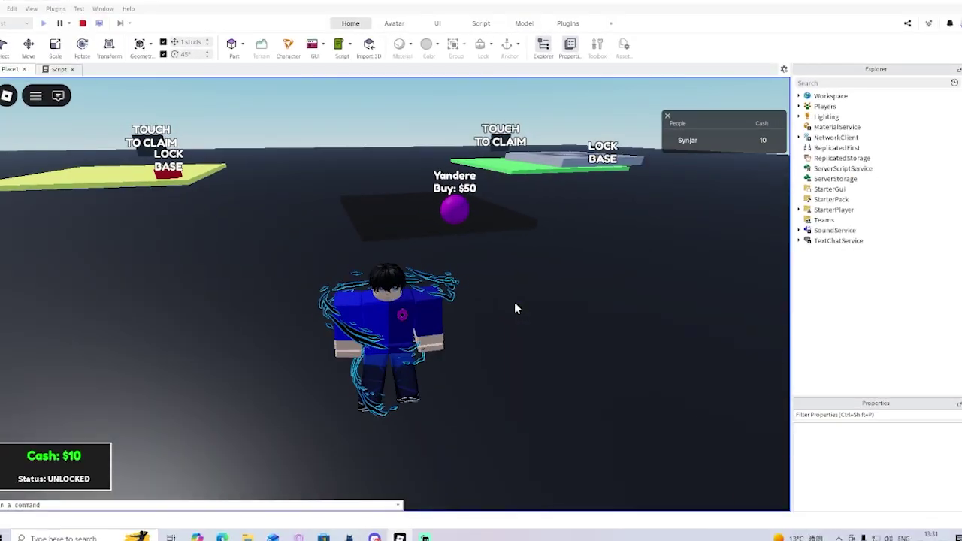
key(w)
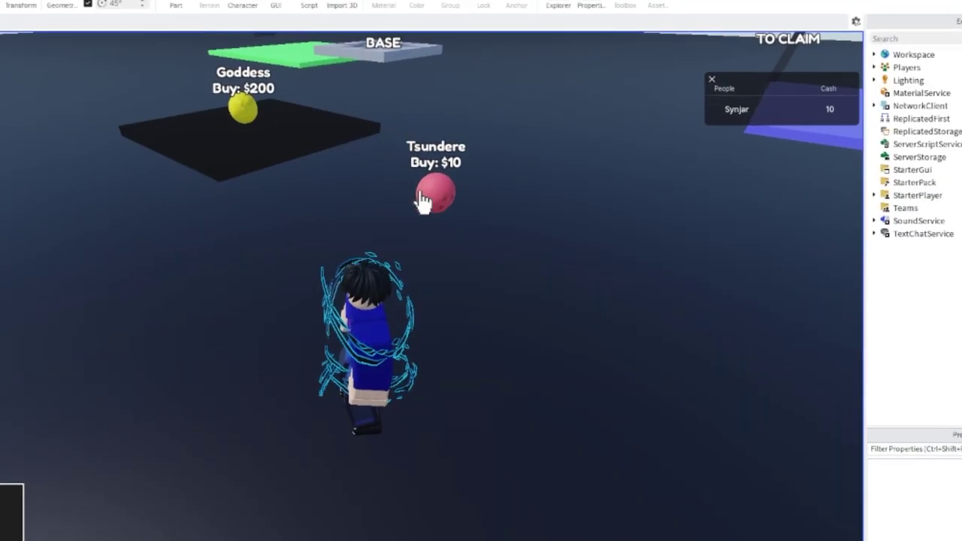
key(a)
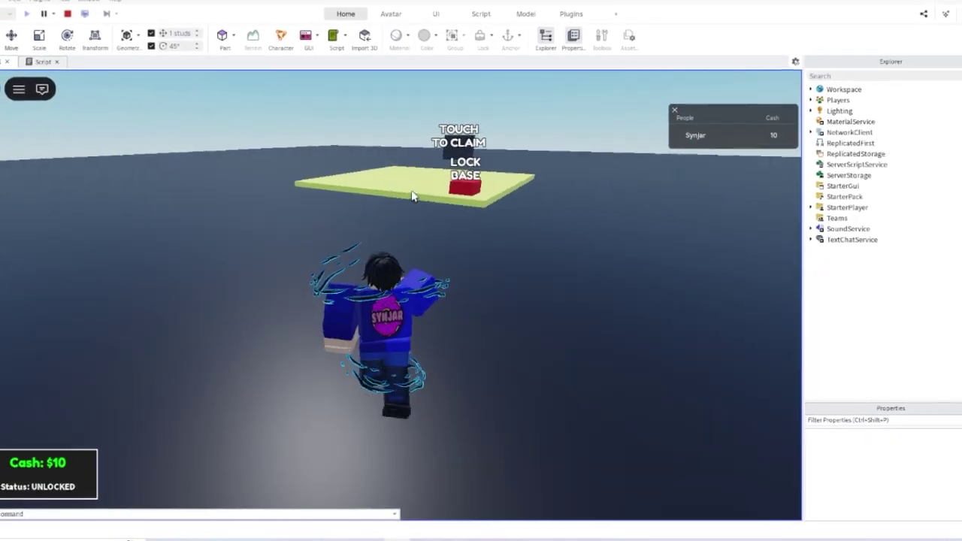
key(w)
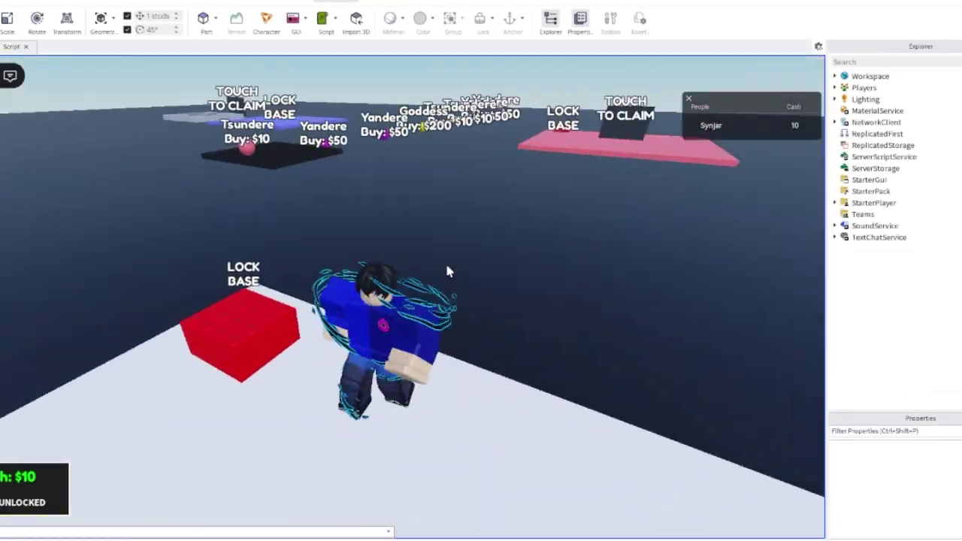
- Buy a Tsundere for $10 at its buy pad and walk back to it
key(w)
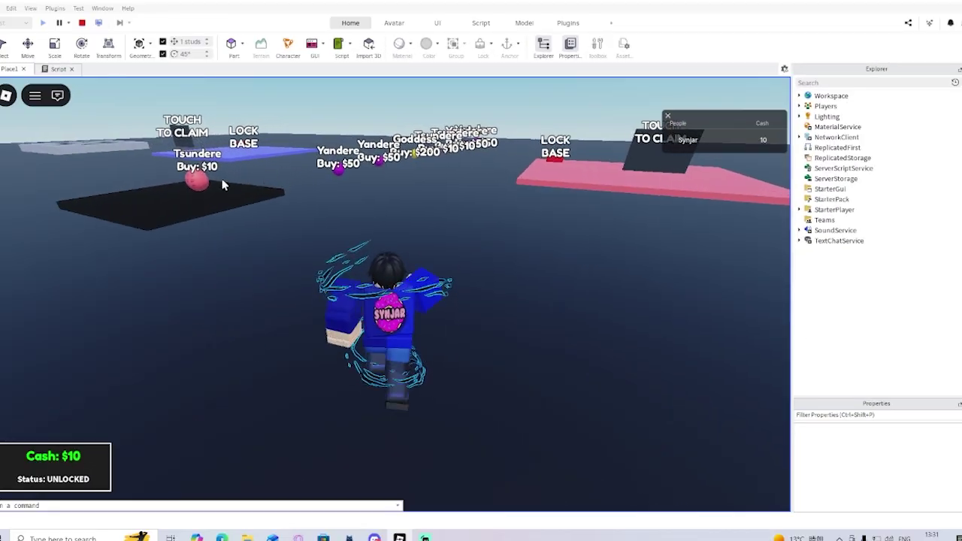
key(w)
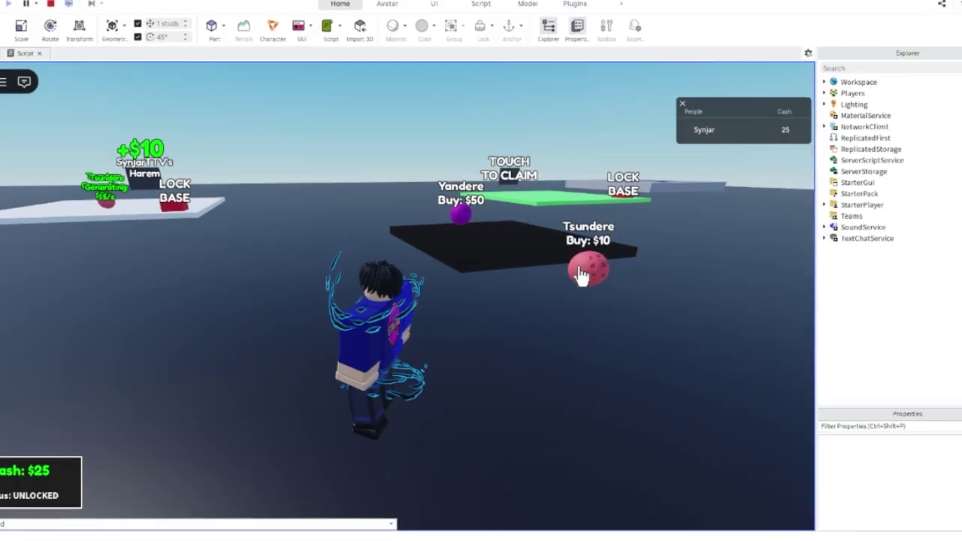
click(575, 272)
key(s)
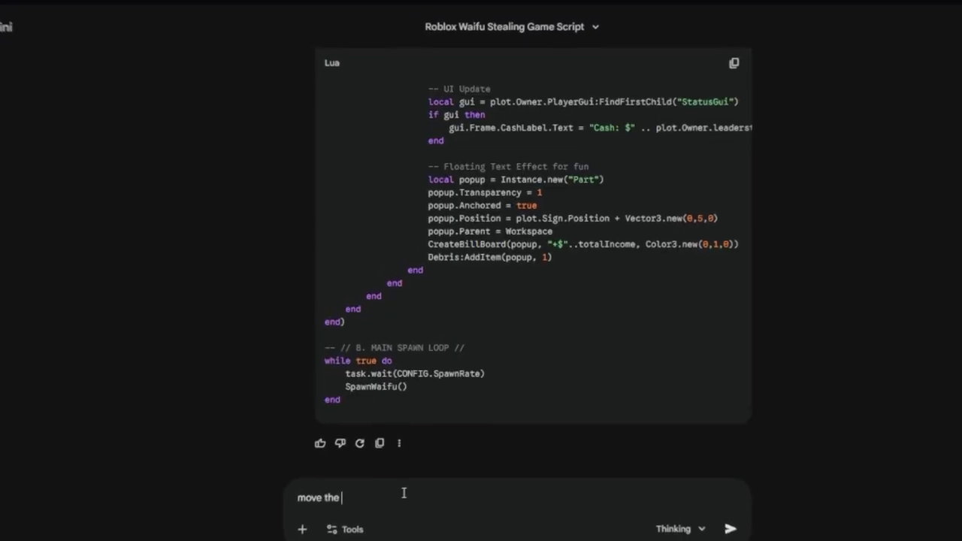
- Send Gemini a follow-up asking for an end-to-end conveyor belt, eight open base slots, an 8-waifu limit and selling
text(posiu)
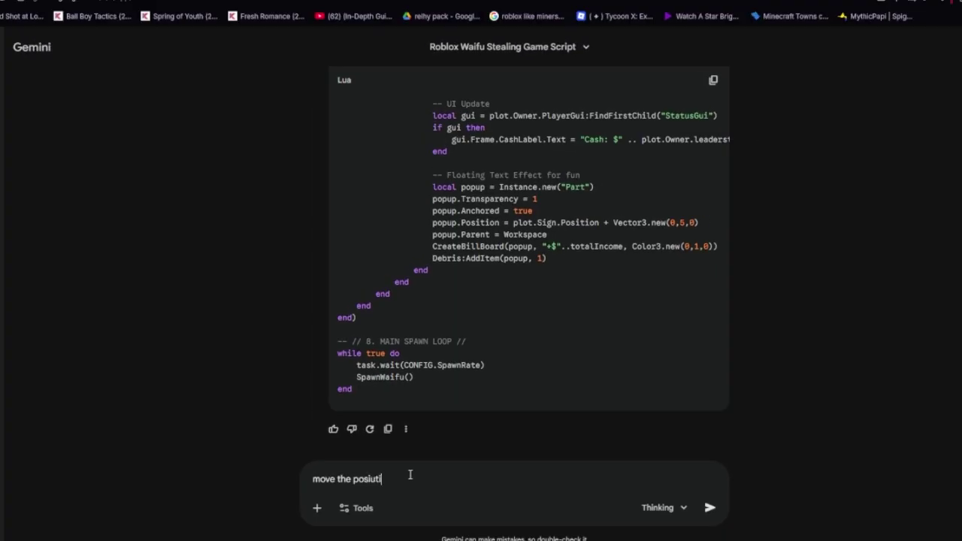
key(BackSpace)
key(BackSpace)
text(tion of)
text( the conveyer )
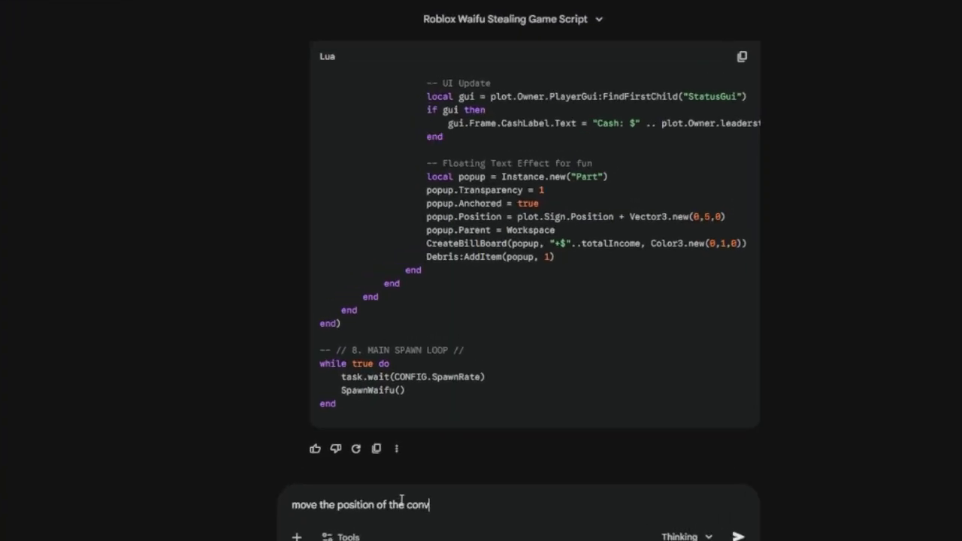
text(belt to extend from one end of the)
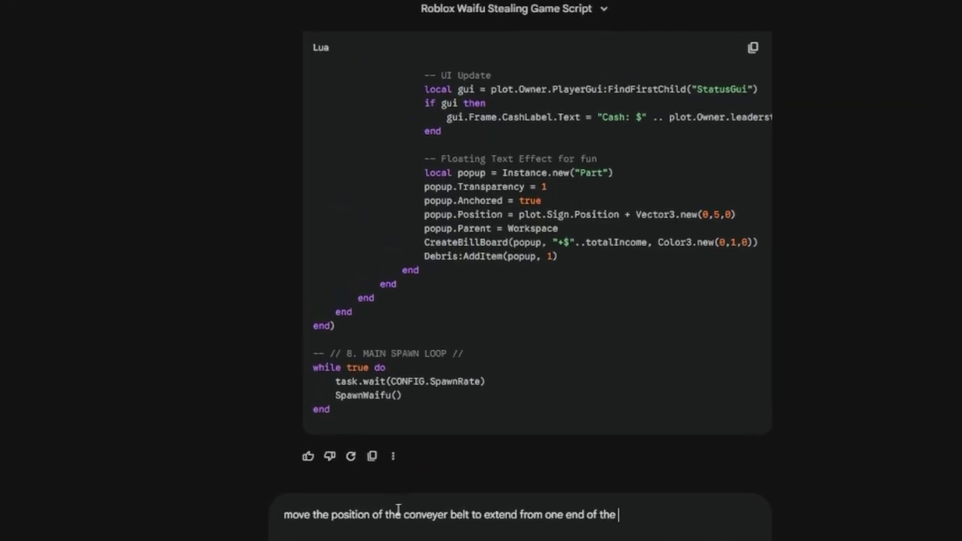
text( map to the other)
text(. the bas)
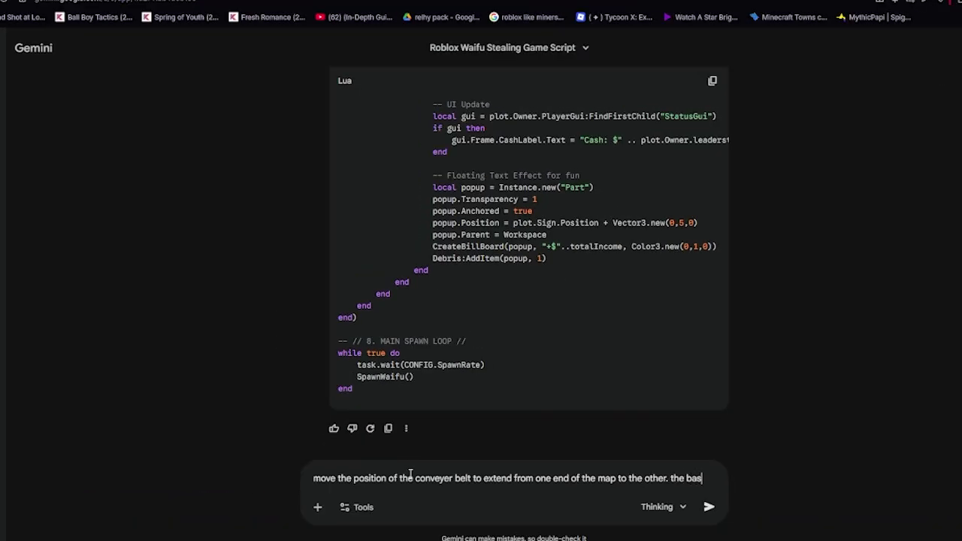
text(e should have 8 slots )
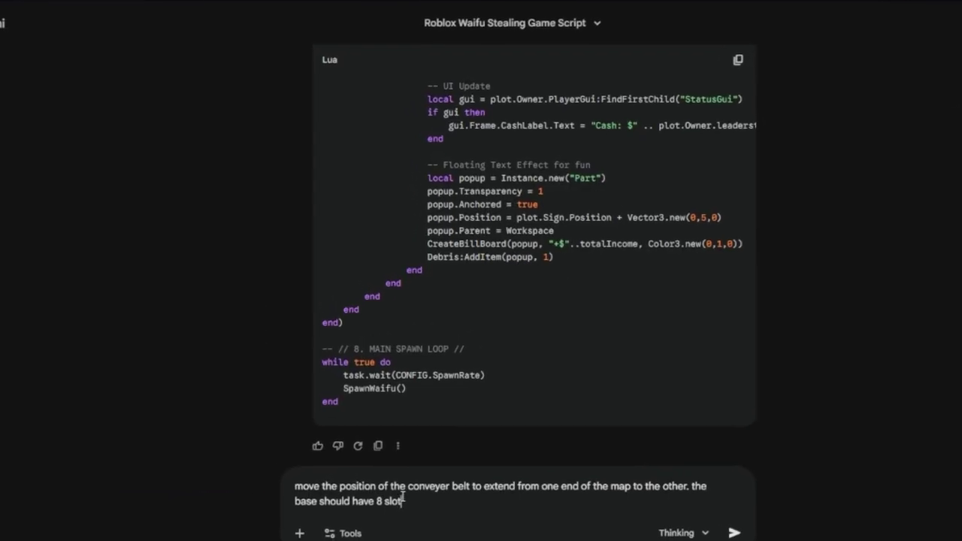
text(for waifus)
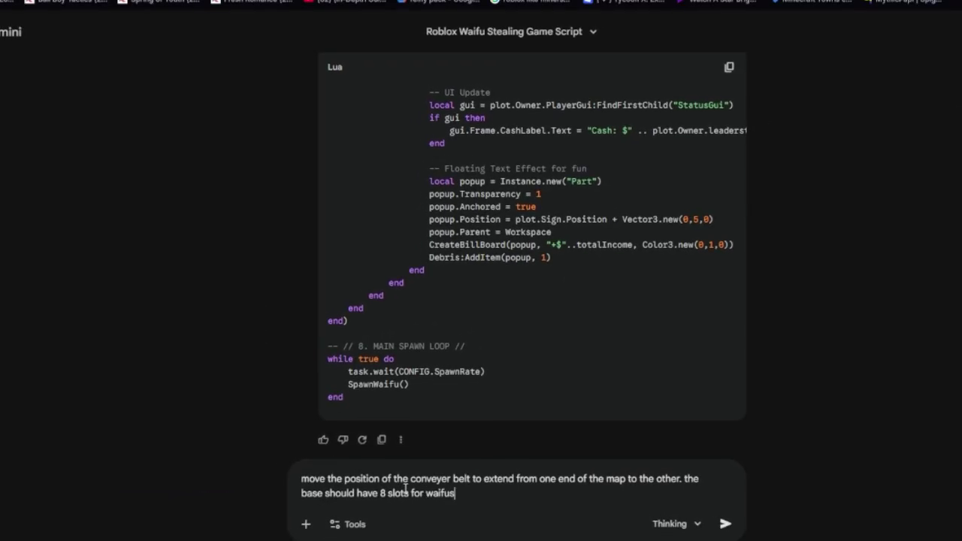
text(. when the player buys a waifue it should go straight to o)
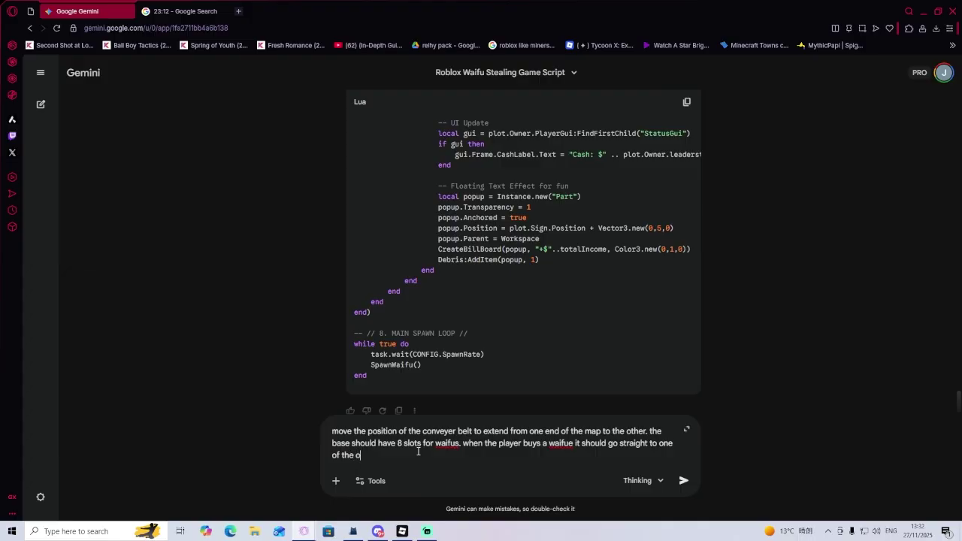
text(pen slots. if a player has 8 waifus)
text( already)
text(they ca)
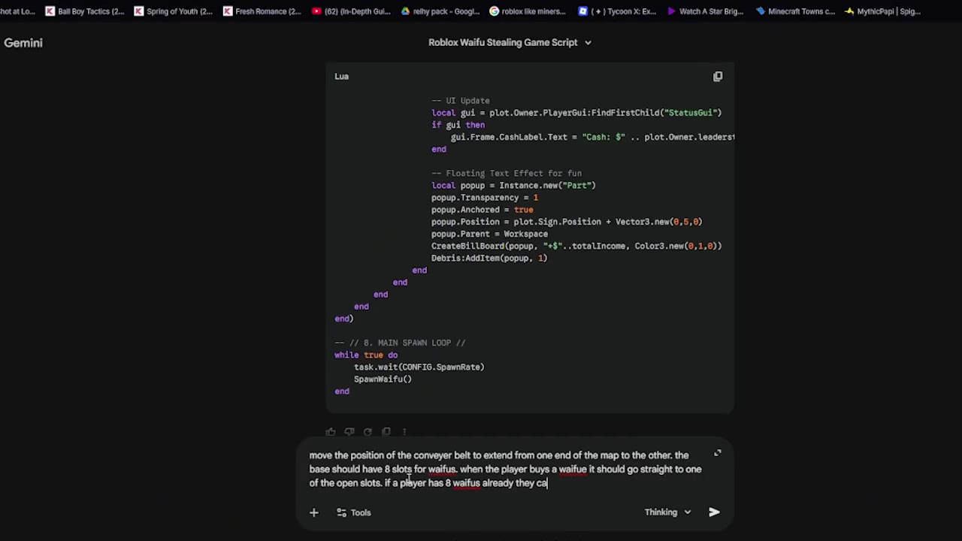
text(e. add)
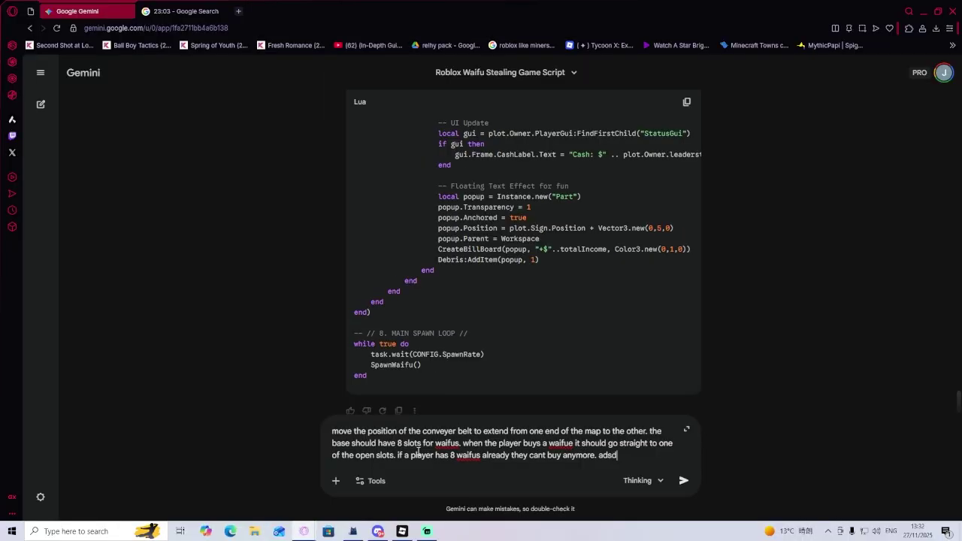
text( the ability to s)
text(el)
text(l waifus th)
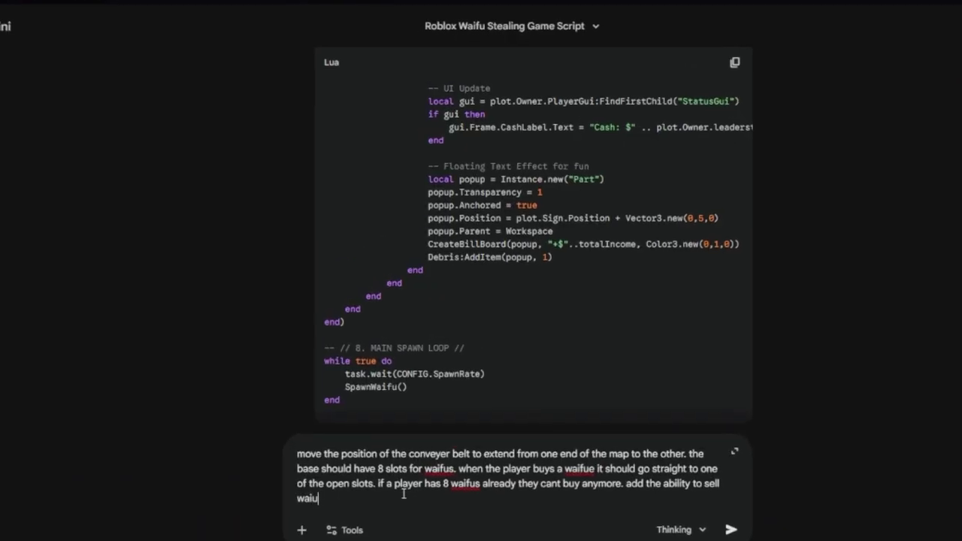
text(ta are i)
text(n you)
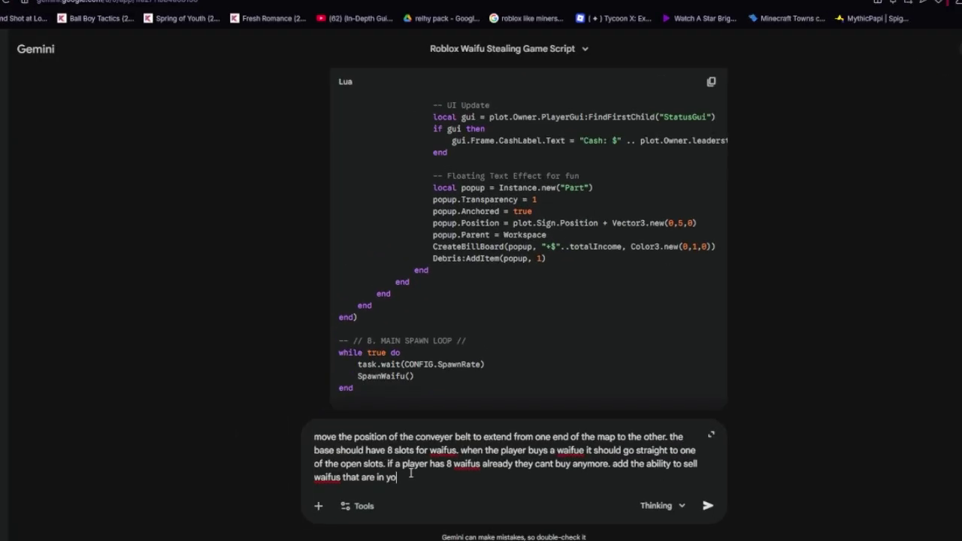
text(se)
key(Return)
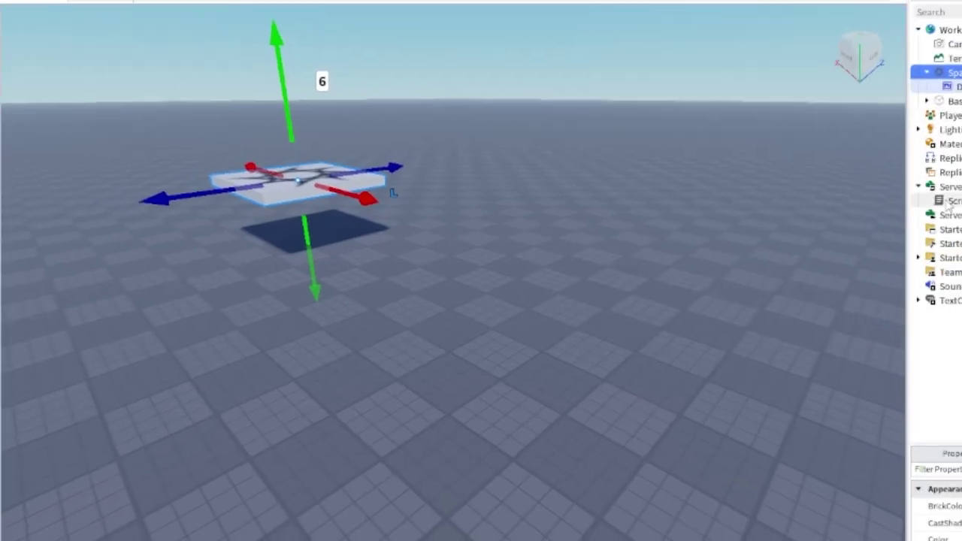
- Open the ServerScriptService Script and search its code for 'meshid', then 'mesh'
double_click(951, 203)
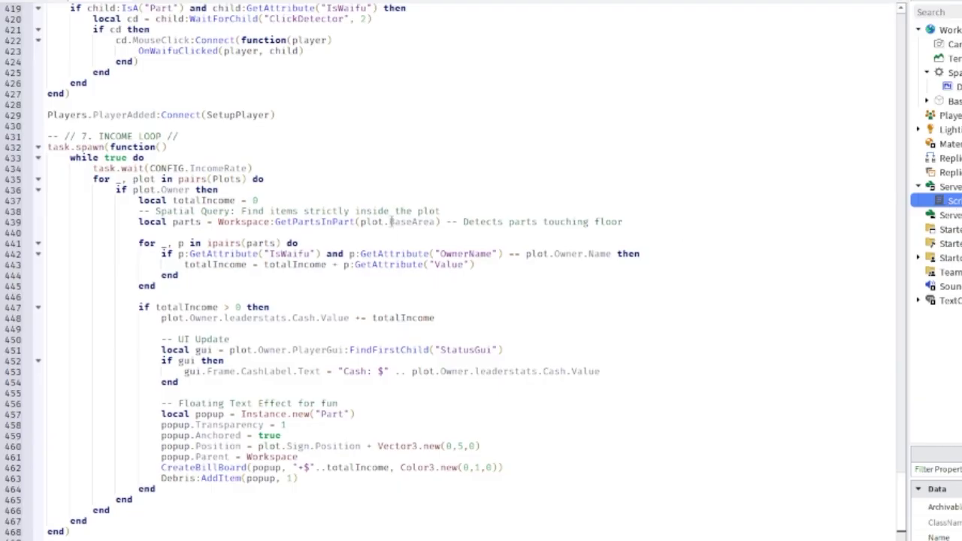
key(ctrl+f)
text(meshid)
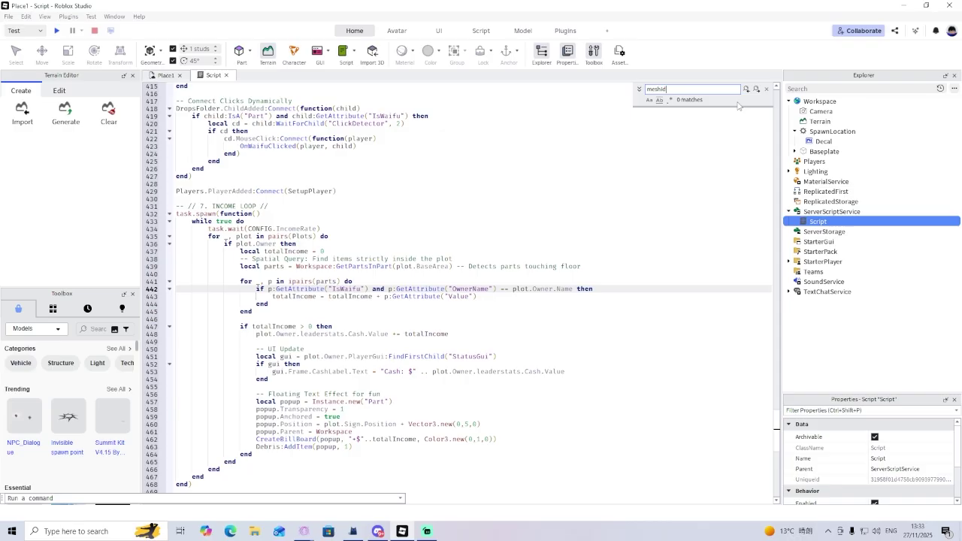
scroll(567, 222, up, 5)
scroll(535, 230, down, 9)
key(BackSpace)
key(BackSpace)
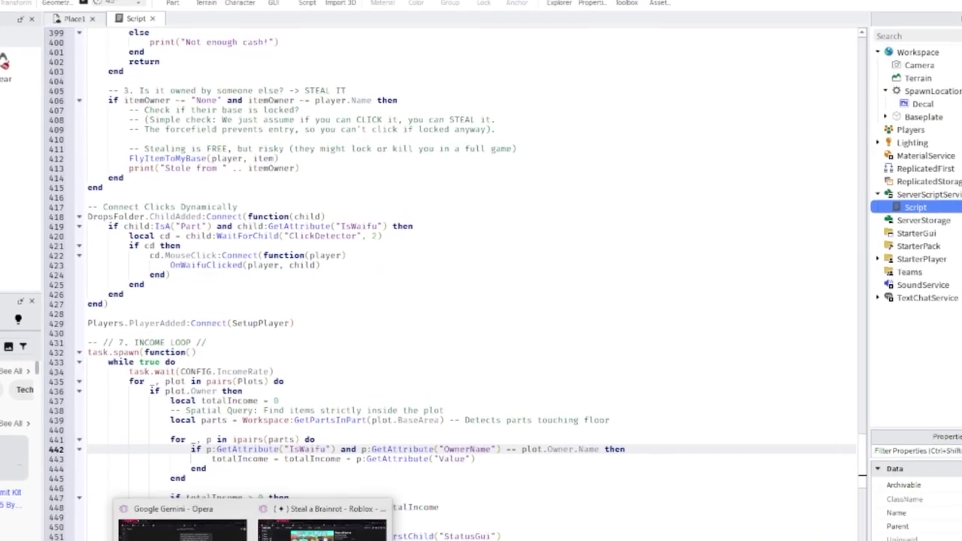
- Back in Opera, scroll through Gemini's new code for the owner sign, lock base button and selling
click(173, 527)
scroll(499, 361, down, 10)
scroll(498, 362, down, 10)
scroll(503, 378, down, 10)
scroll(505, 384, down, 10)
scroll(505, 385, down, 2)
scroll(506, 385, down, 10)
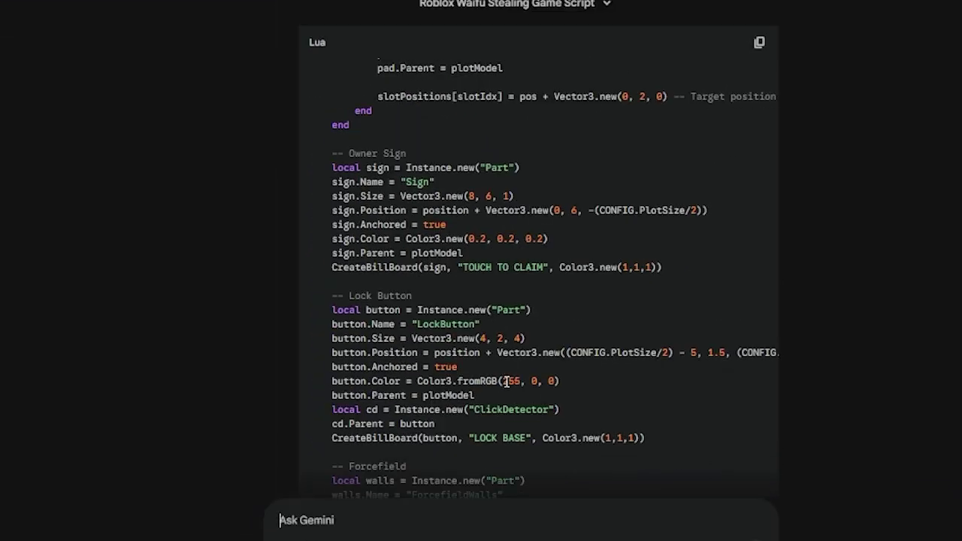
scroll(509, 383, down, 10)
scroll(509, 384, down, 10)
scroll(509, 383, down, 10)
scroll(510, 382, down, 10)
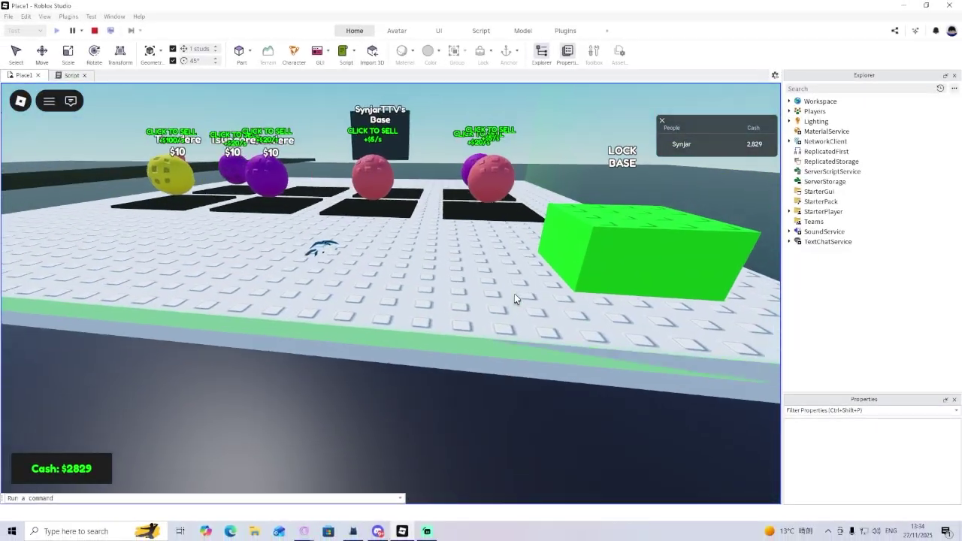
- Inspect the waifu slots, sell labels and conveyor in the running test, then stop it
scroll(514, 297, down, 5)
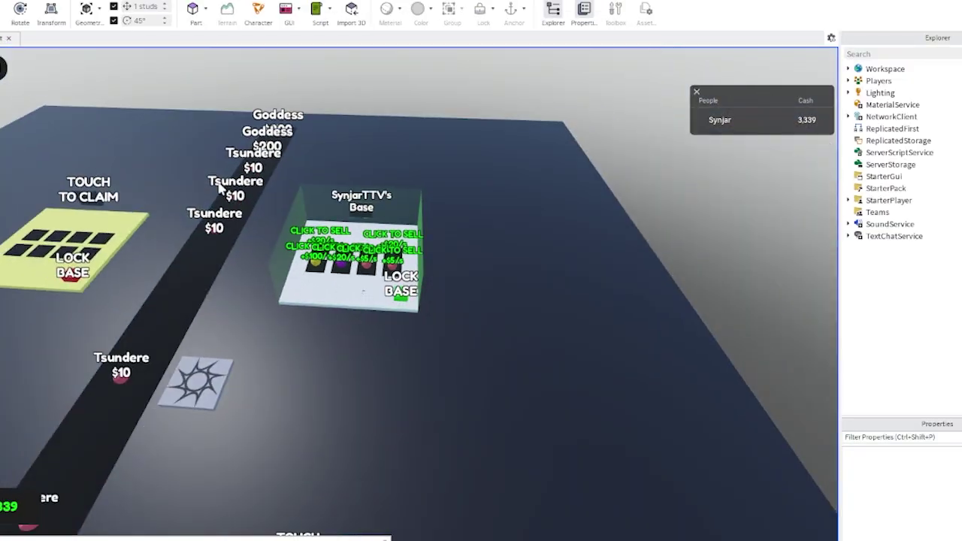
scroll(225, 113, up, 5)
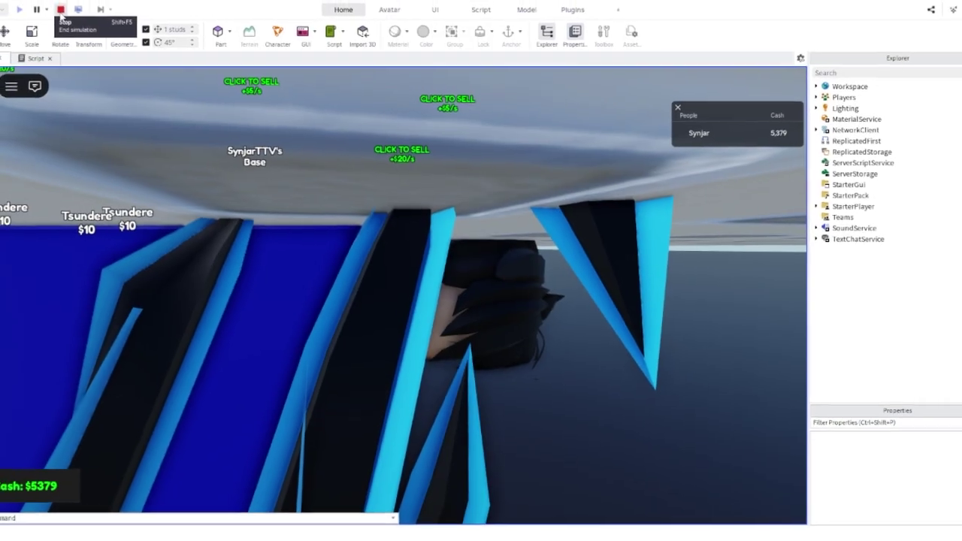
click(74, 18)
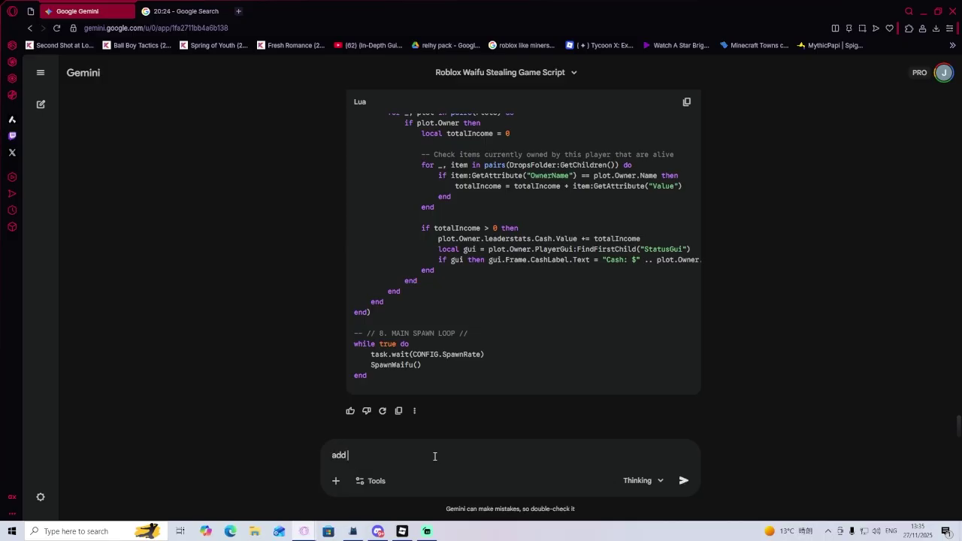
- Type 'add actual waifu models. add emilia from re:zero and add the ability to steal waifus' into Gemini
text(actual)
text( waifu model)
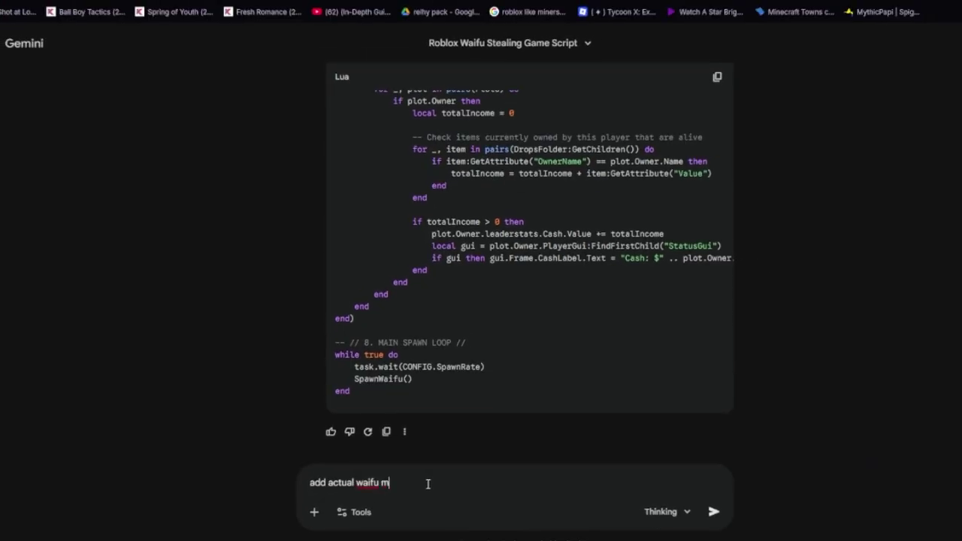
text(s. add emilia f)
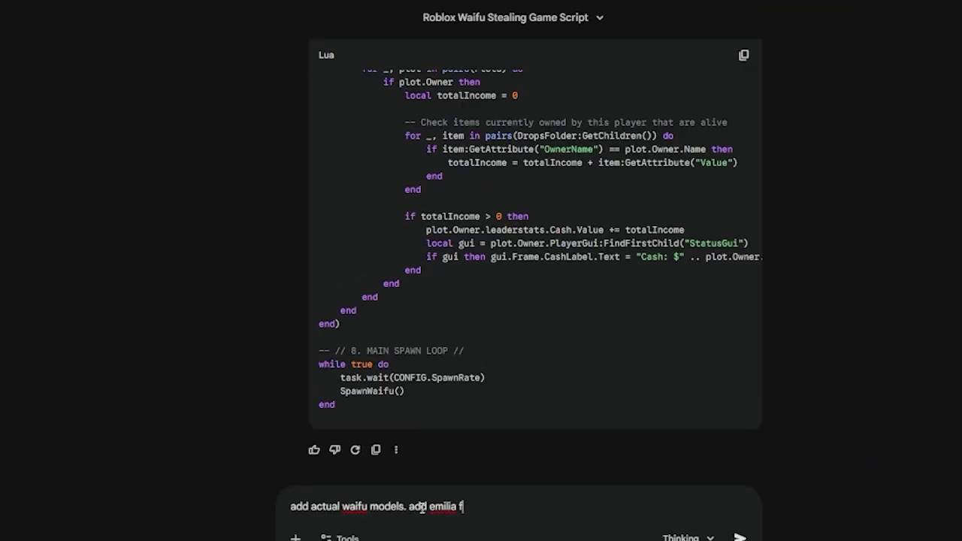
text(rom re:zero and add the ability)
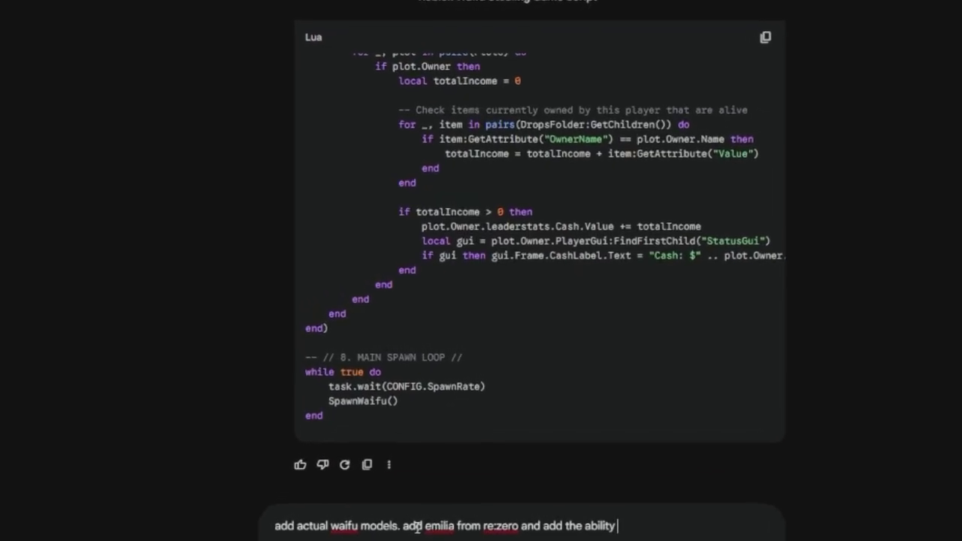
text( to steal waifus fr)
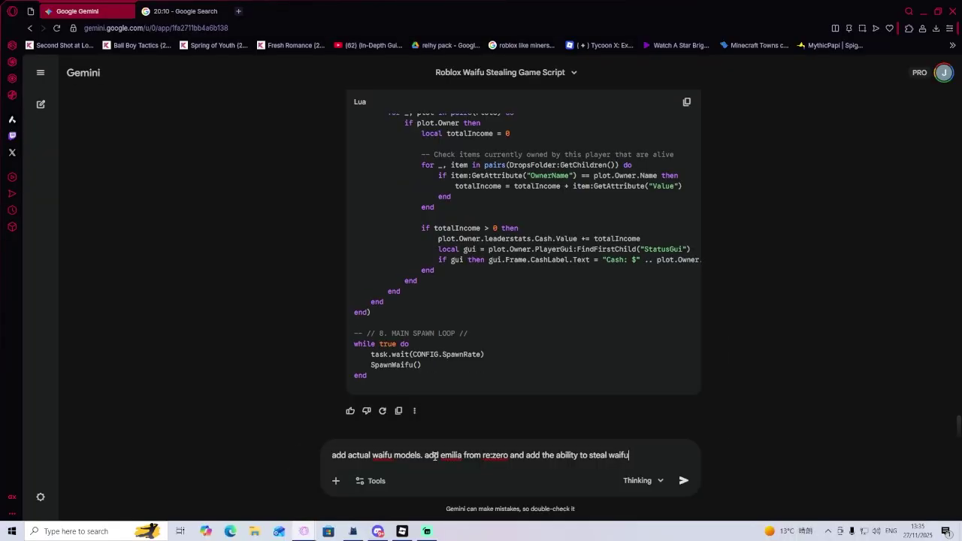
text(om other peop)
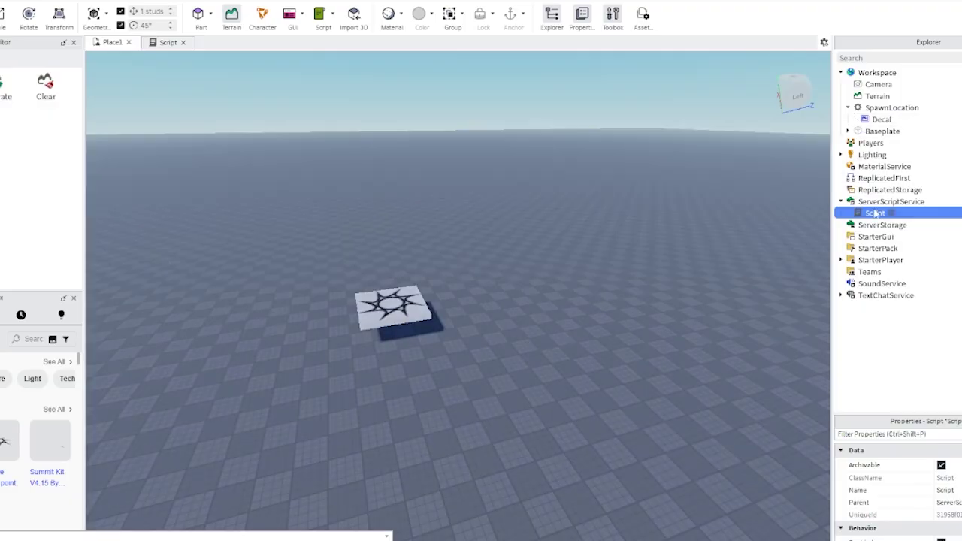
- Update the Script, then walk the avatar off the base and along the dark path
double_click(889, 213)
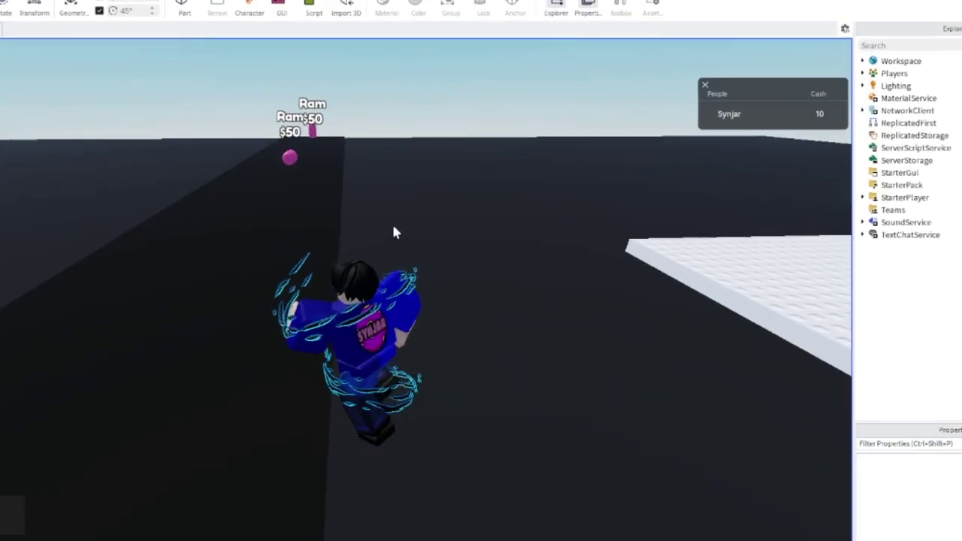
key(w)
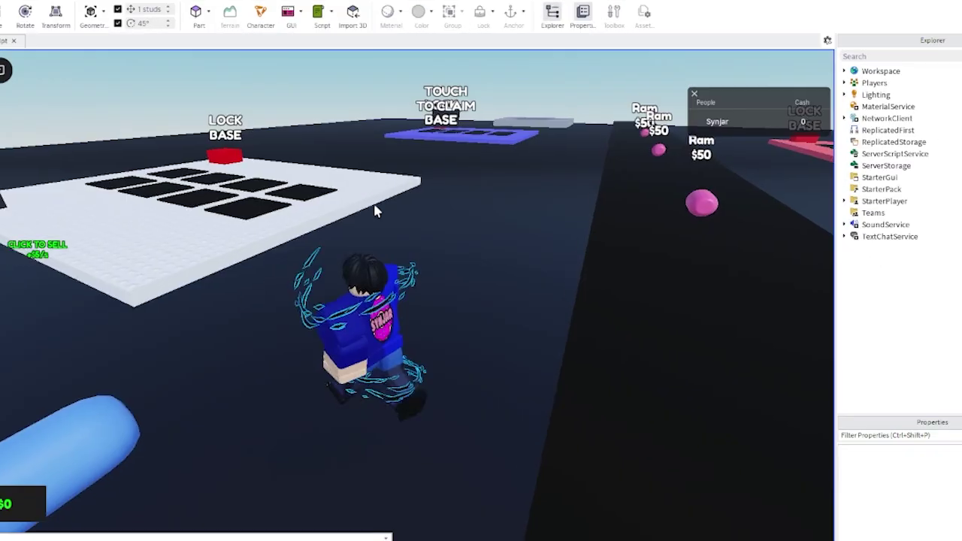
key(w)
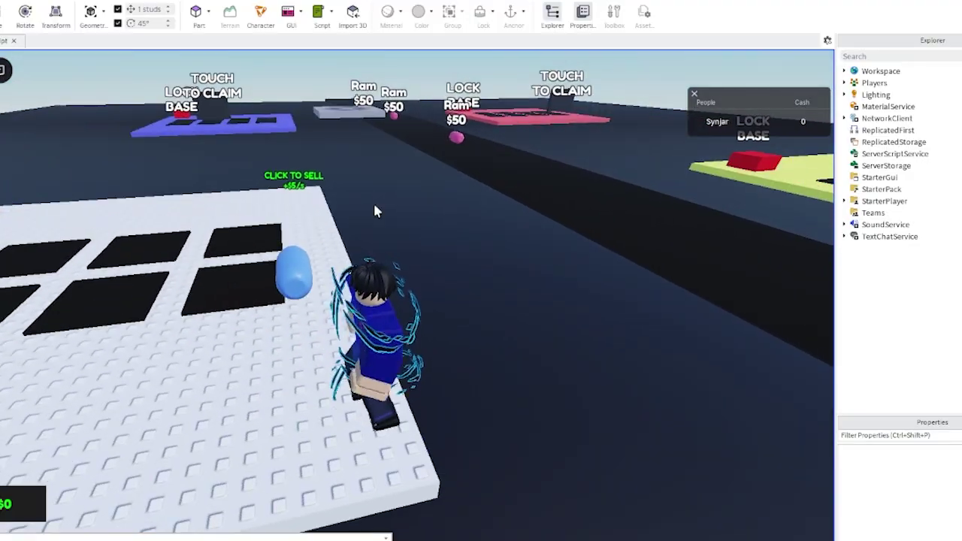
key(w)
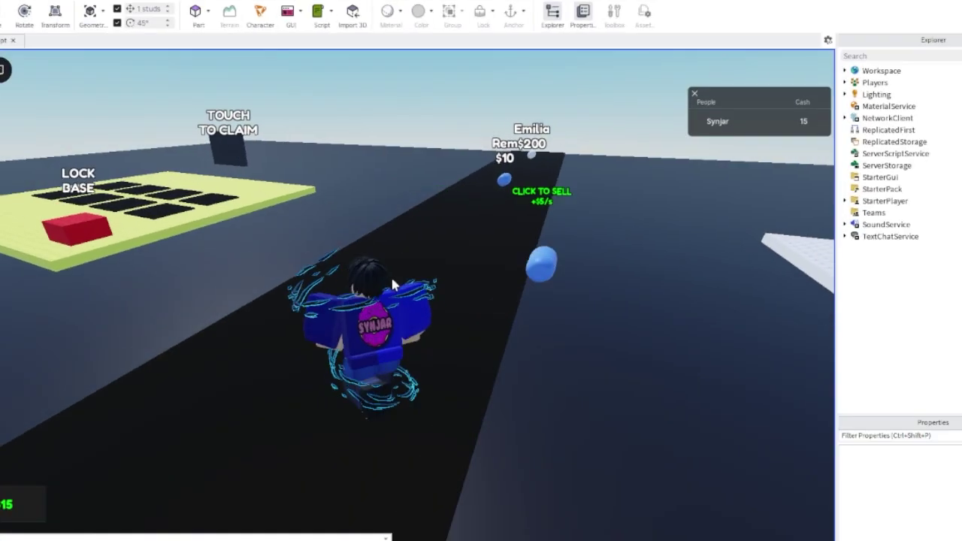
key(w)
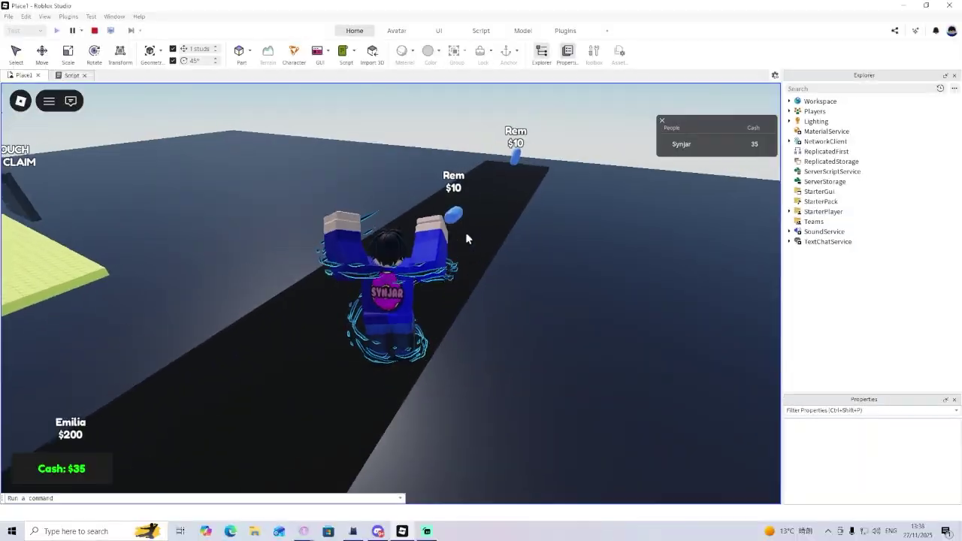
- Collect the Emilia and Ram pickups along the path, then return to the base plot
key(w)
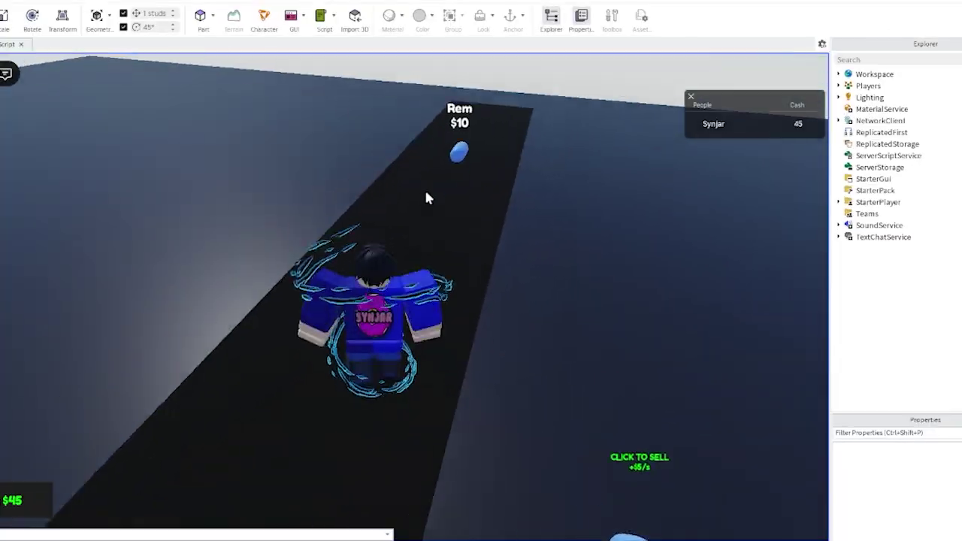
key(w)
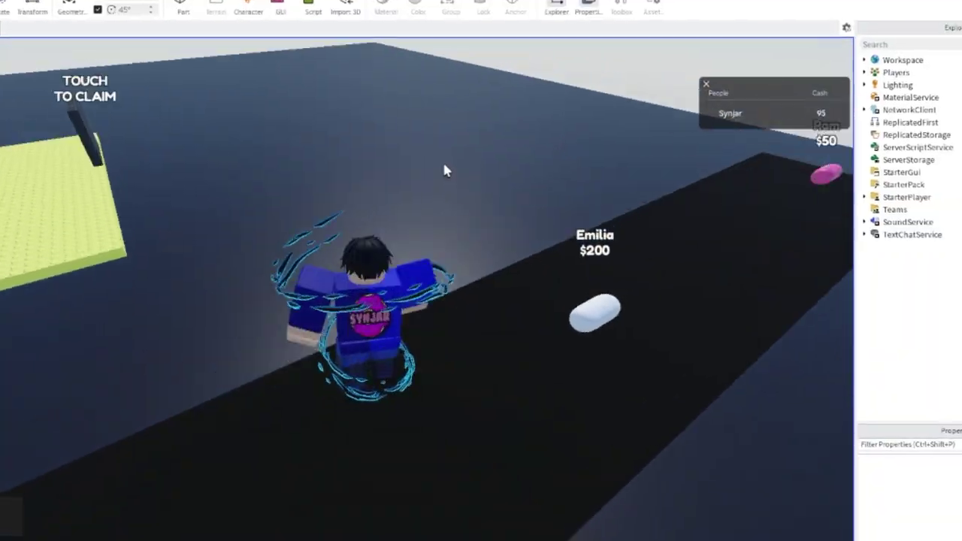
key(w)
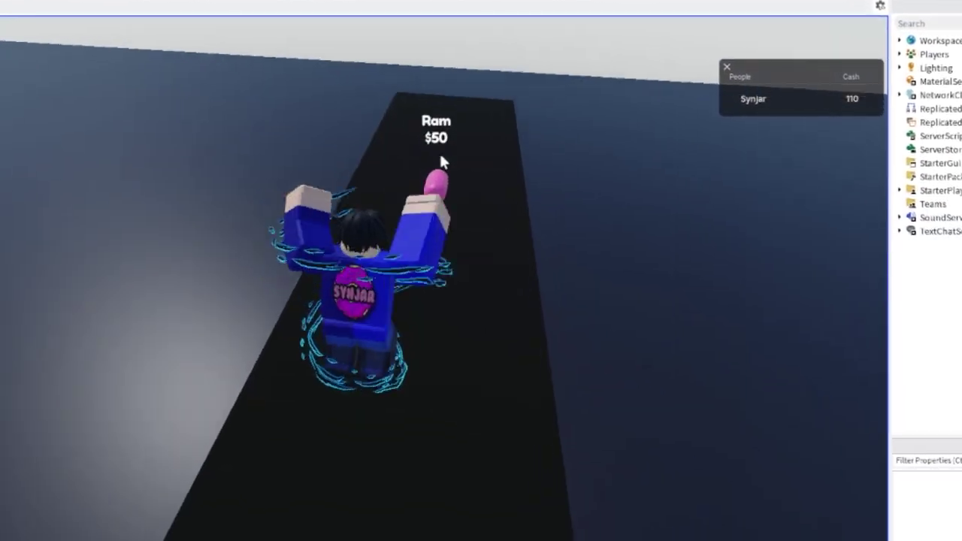
key(w)
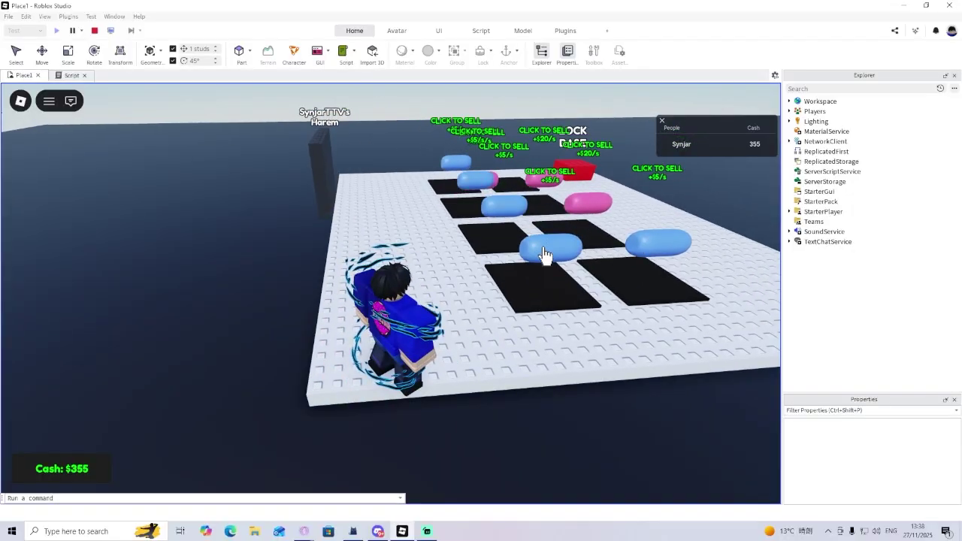
click(545, 255)
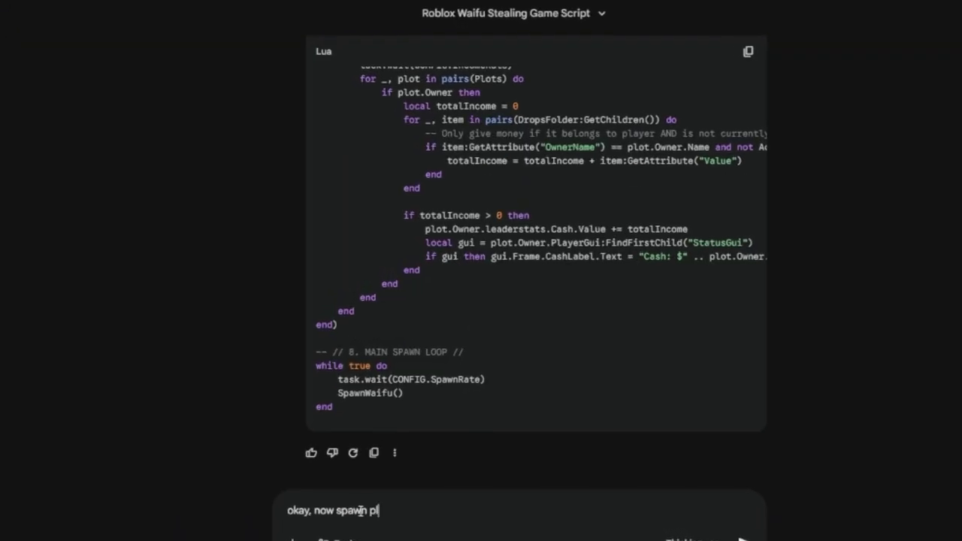
- Ask Gemini for a spawn knockdown bat and many anime waifus in eight rarity tiers
text(ayers with a bat)
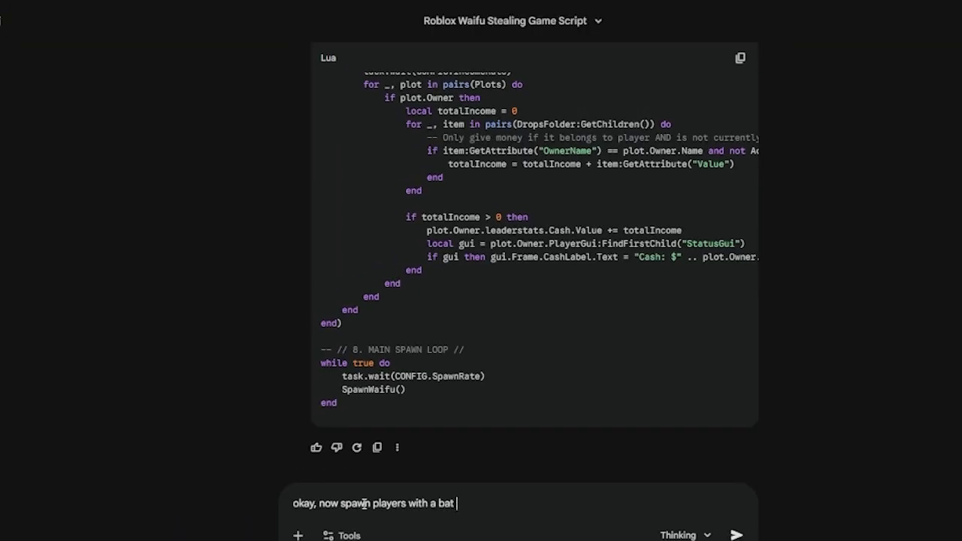
text(and als)
text( make ma)
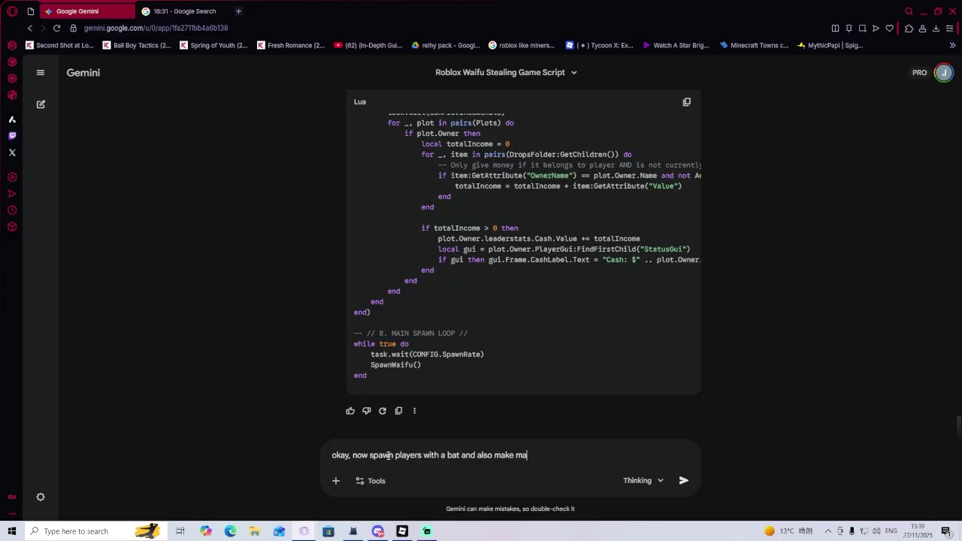
text(ny mor)
text(t wa)
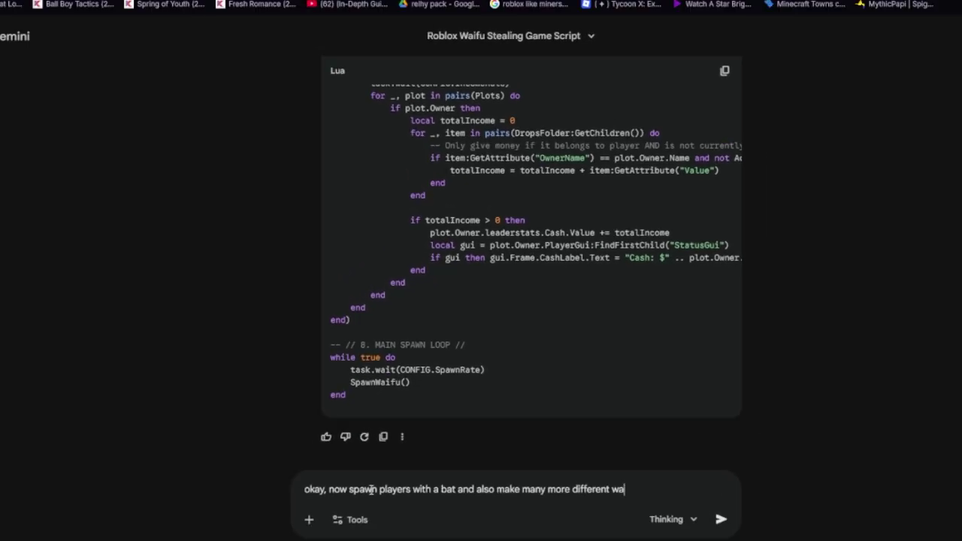
text(ifus from all dif)
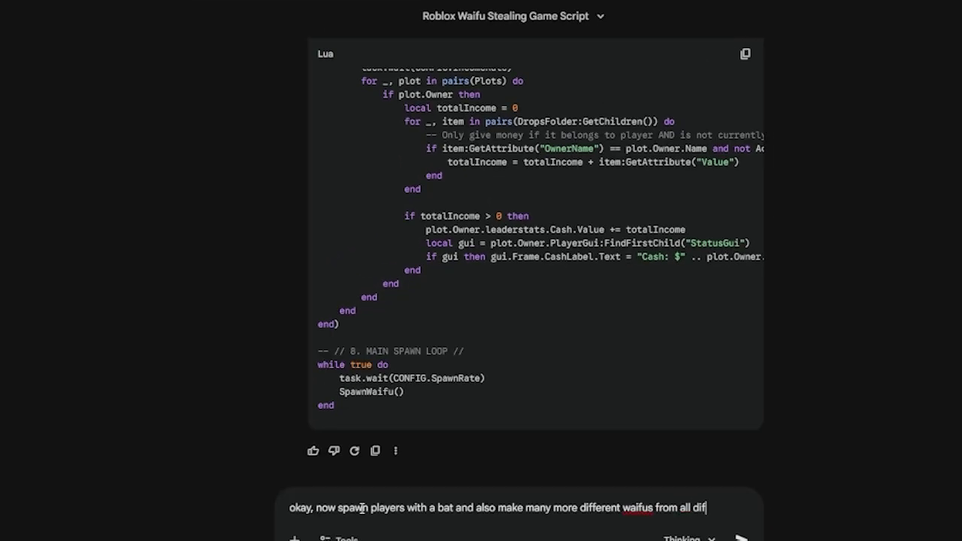
text(ferent animes and give a rarity t)
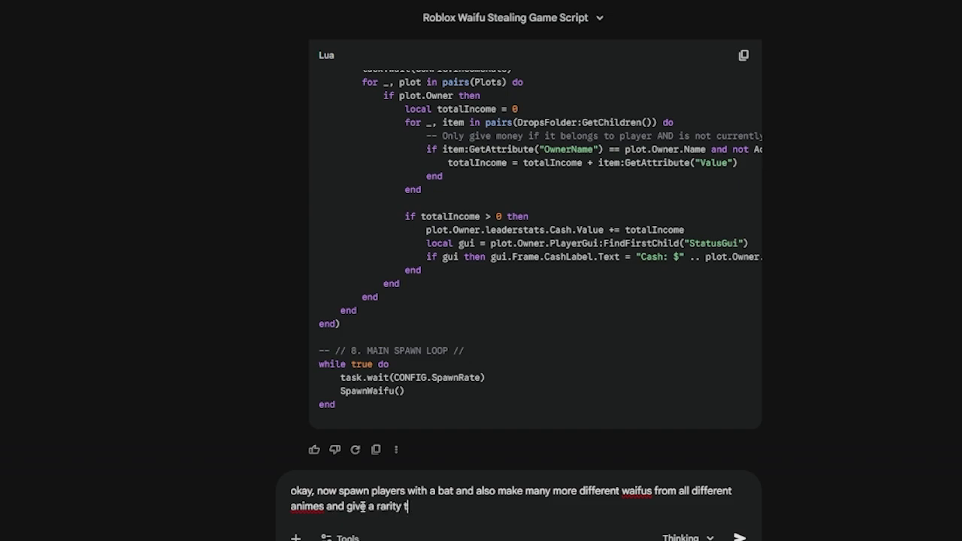
text(o each of them, the rar)
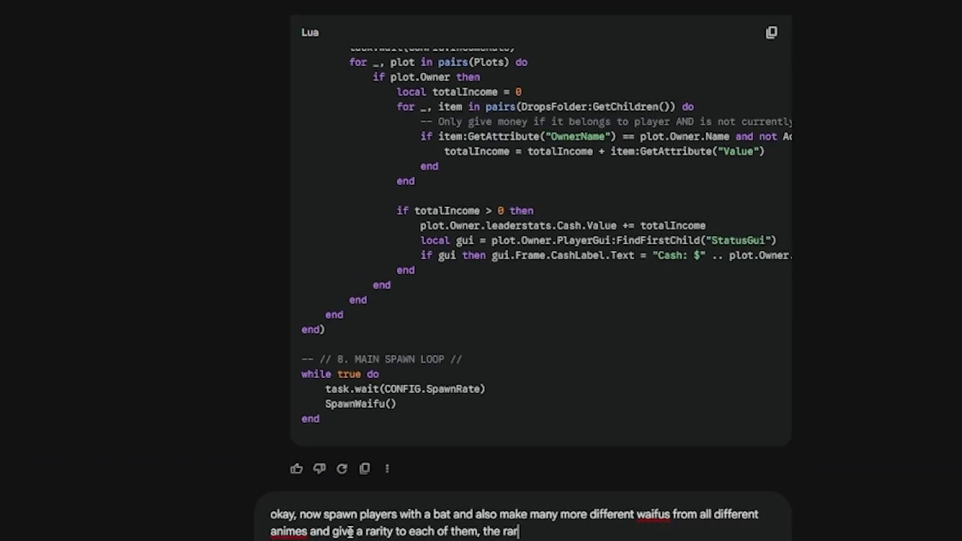
text(e ha)
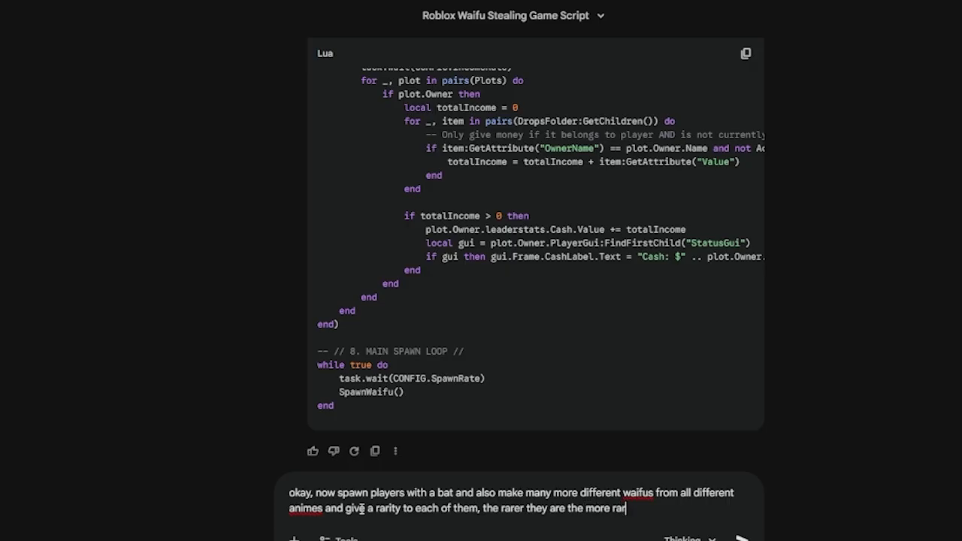
text(spawn onm t)
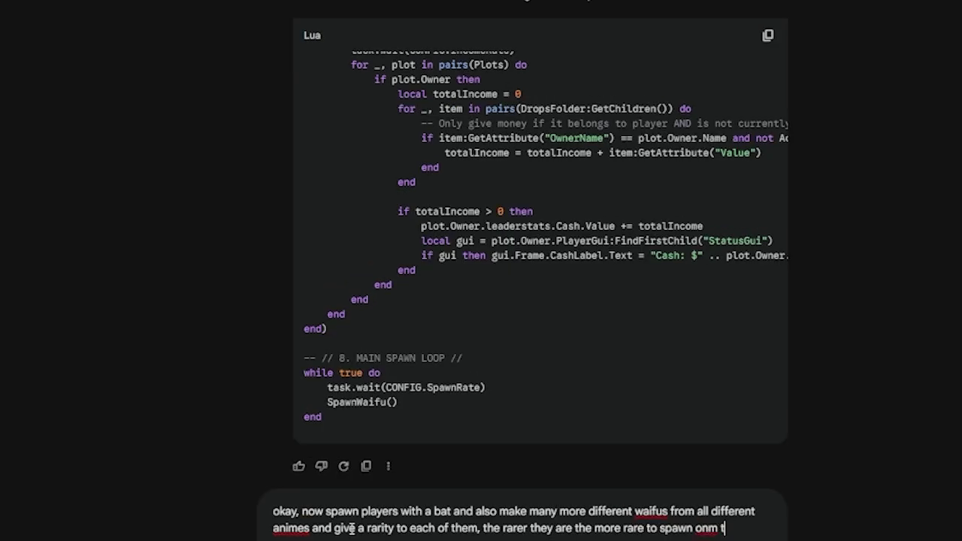
text(he coi)
text(eyer, the)
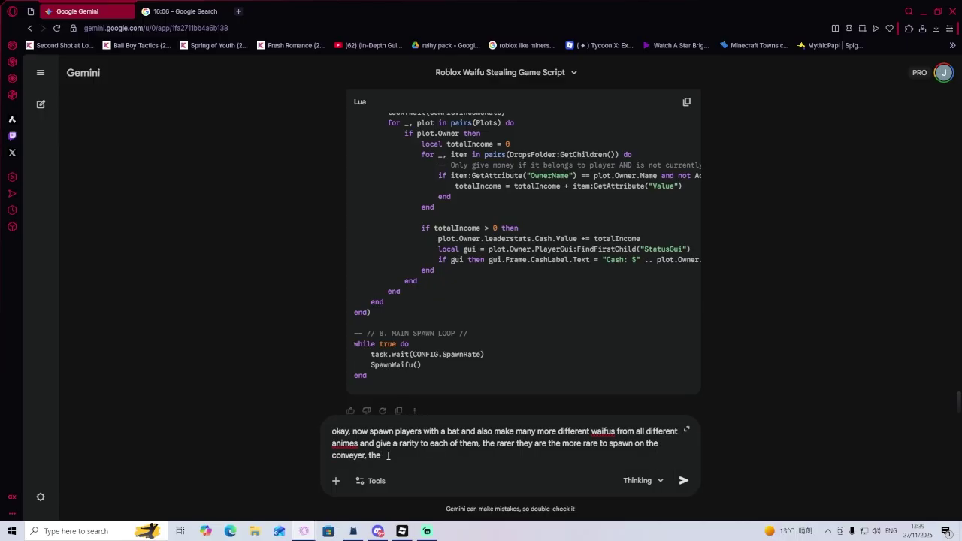
text( different ra)
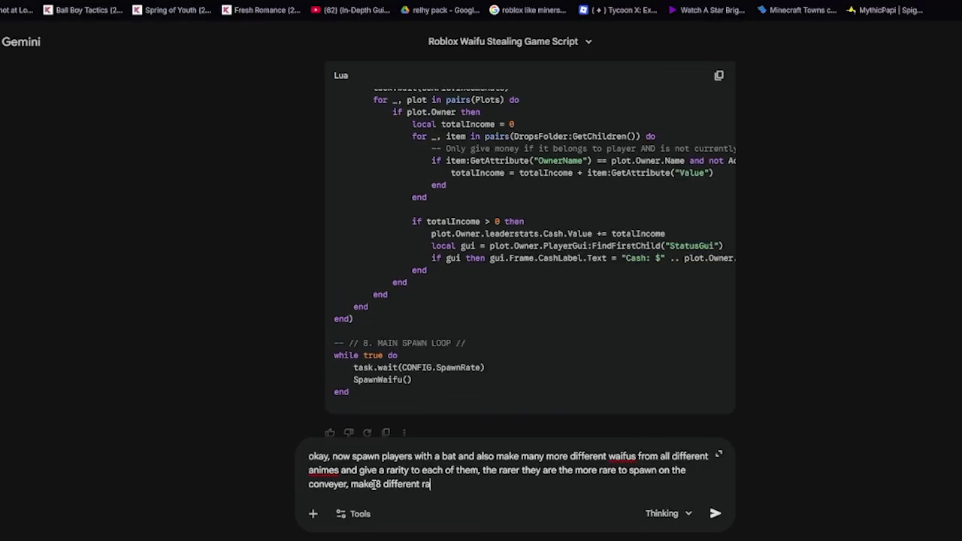
text(y tiers)
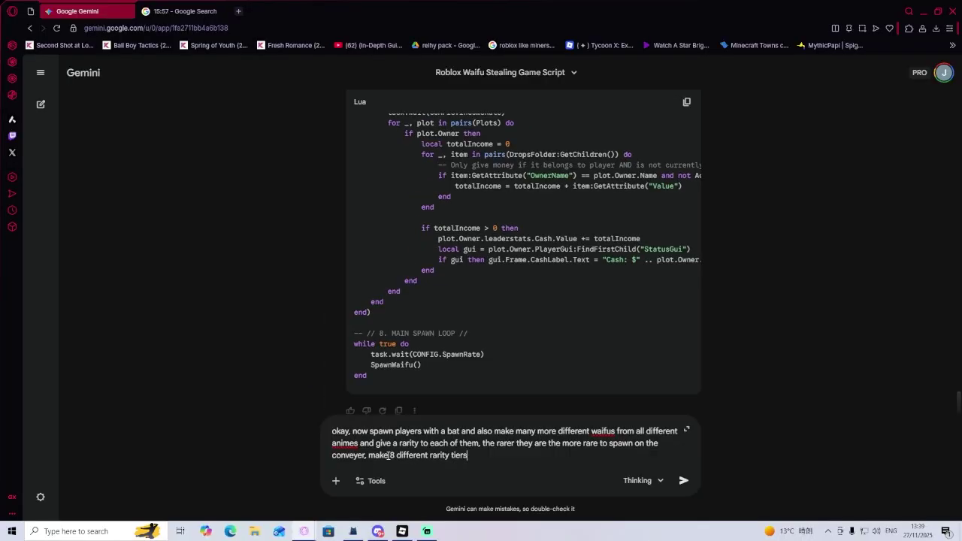
text(hit)
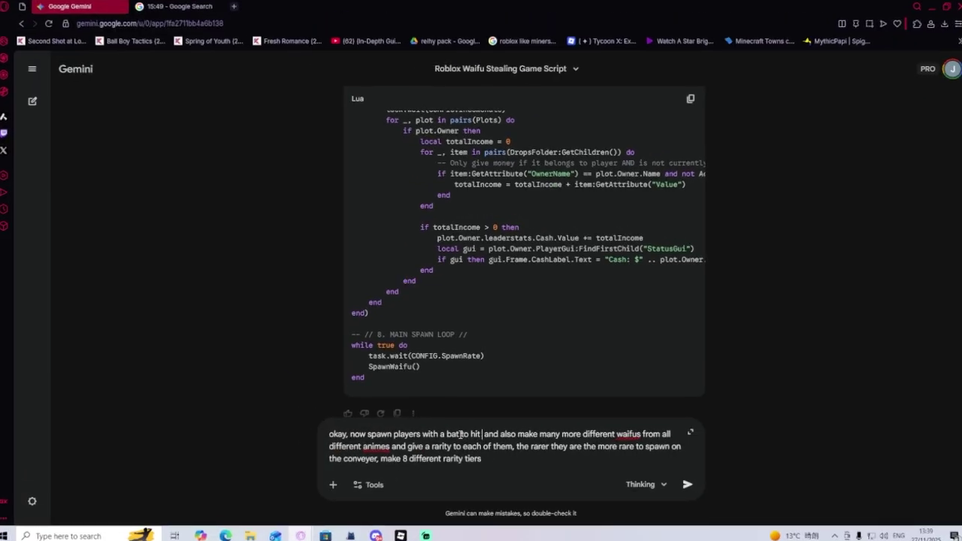
text( and knock down other pl)
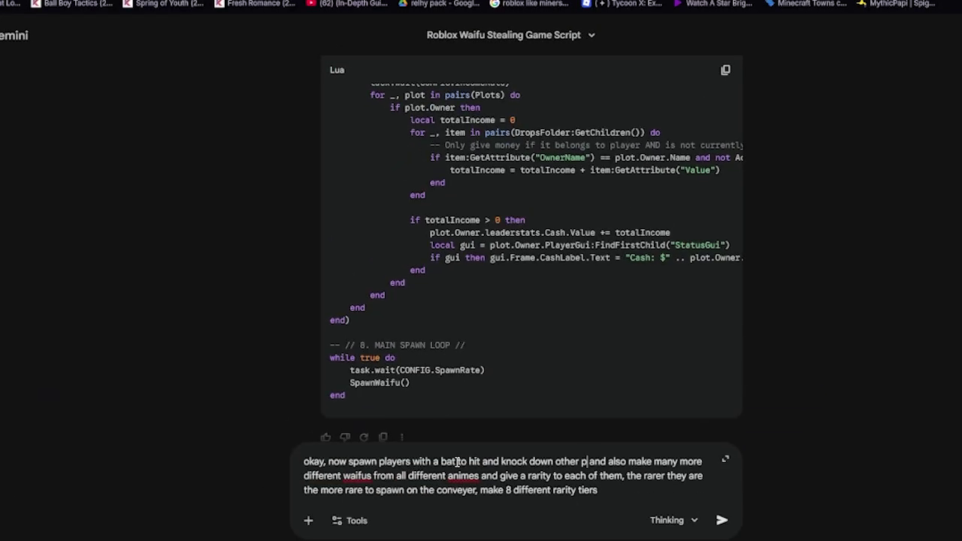
text(s)
key(Return)
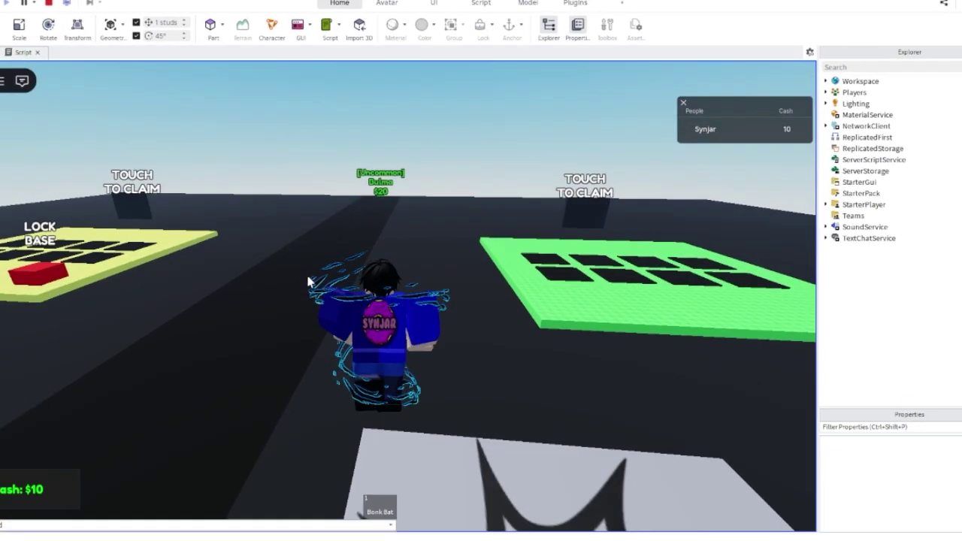
- Playtest by buying Common to Epic waifus like Yor Forger and Hinata until cash reaches $1,415, then stop
key(a)
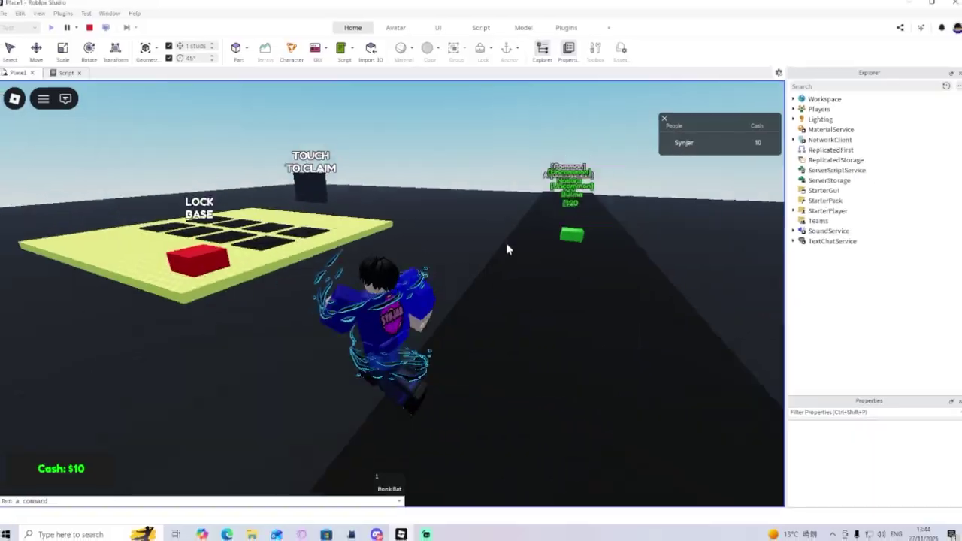
key(a)
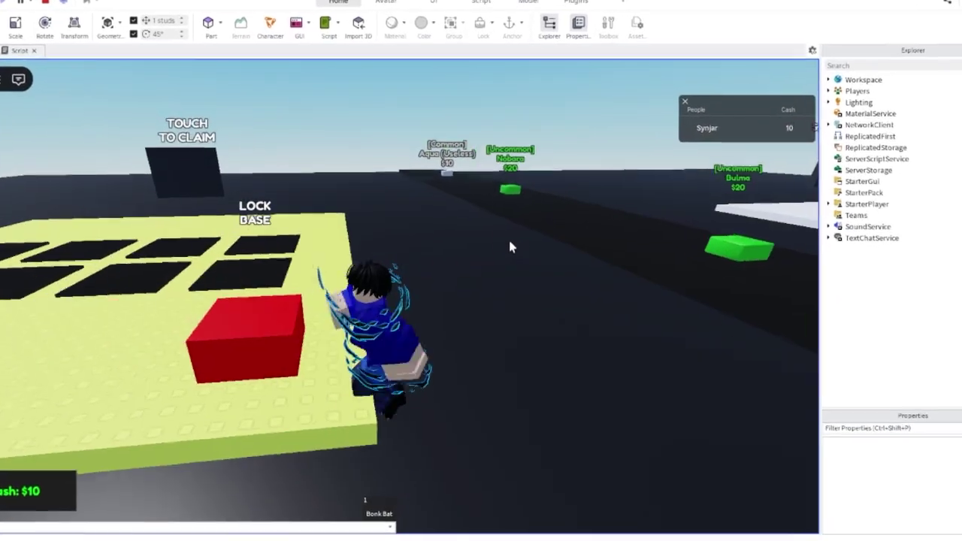
key(w)
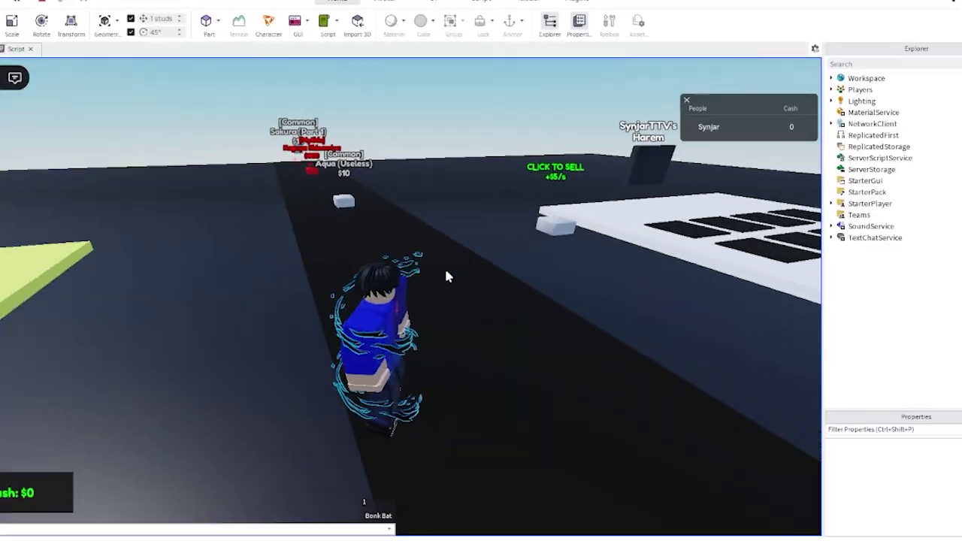
key(w)
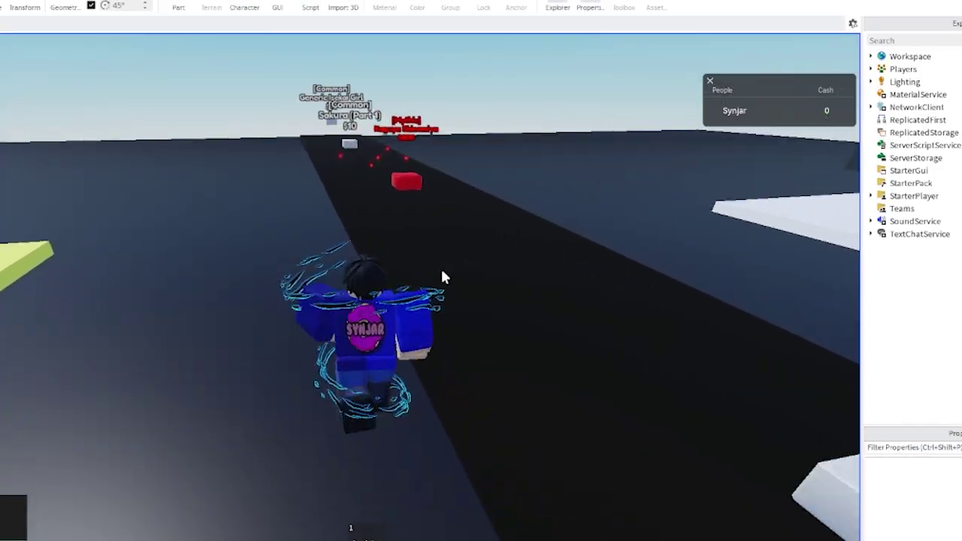
key(s)
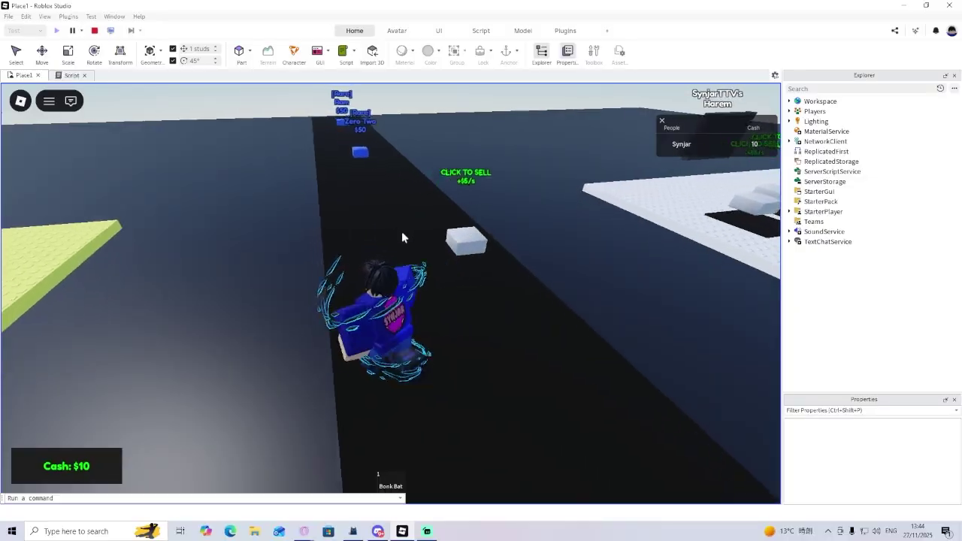
key(w)
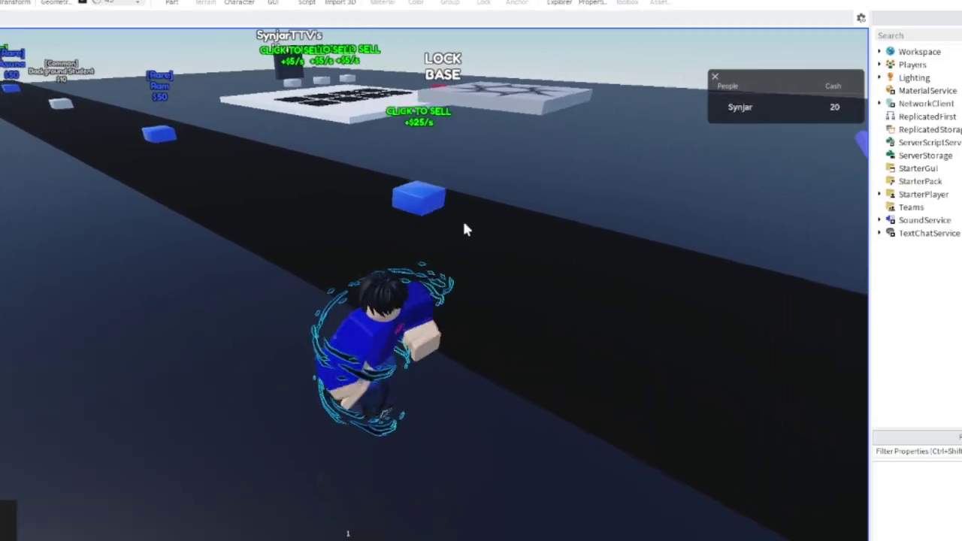
key(w)
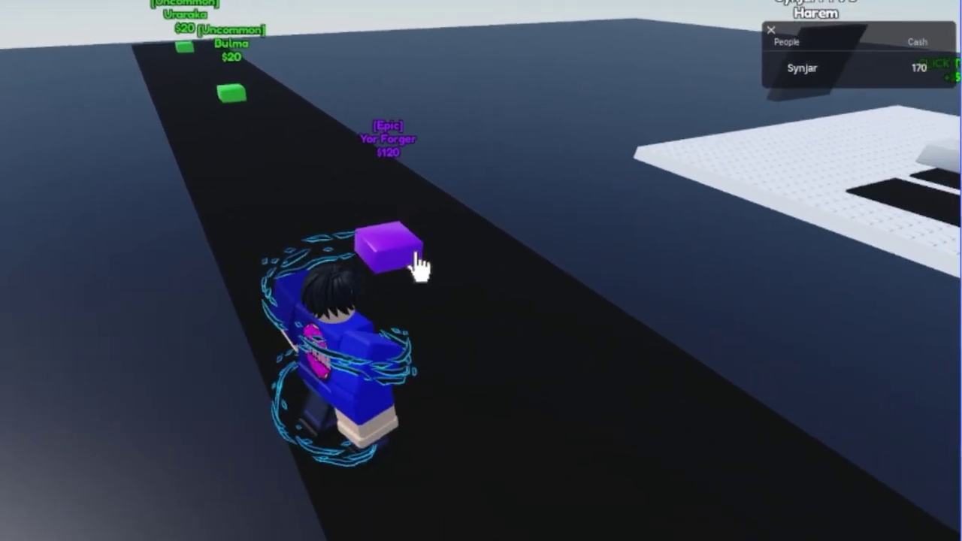
key(space)
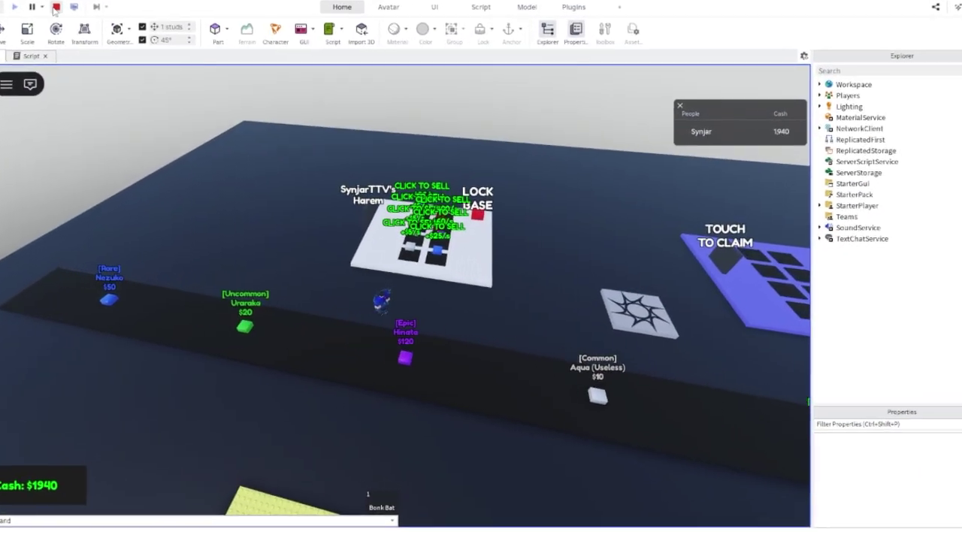
key(shift+F5)
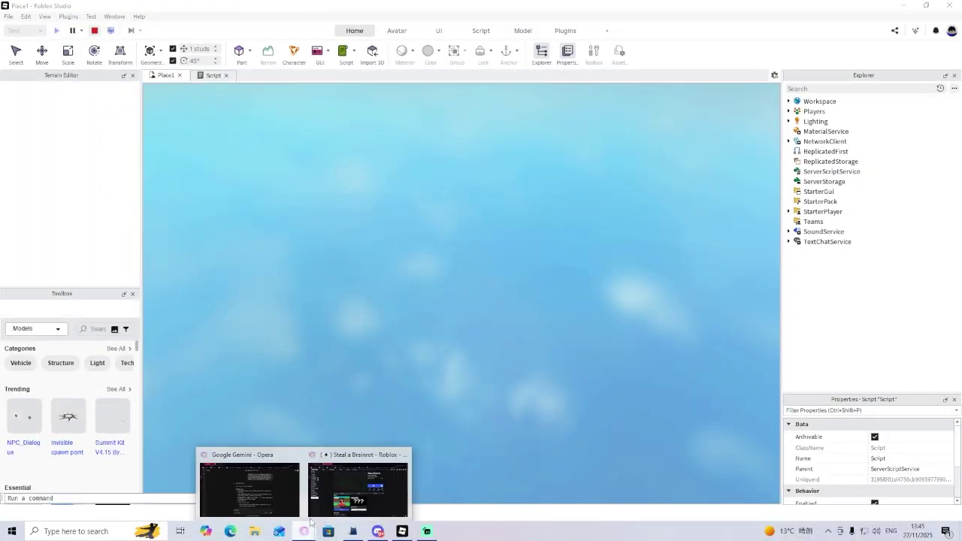
- Send Gemini a follow-up for more starting money, skybox, decor, more waifus, rebirths and monetisation
click(248, 488)
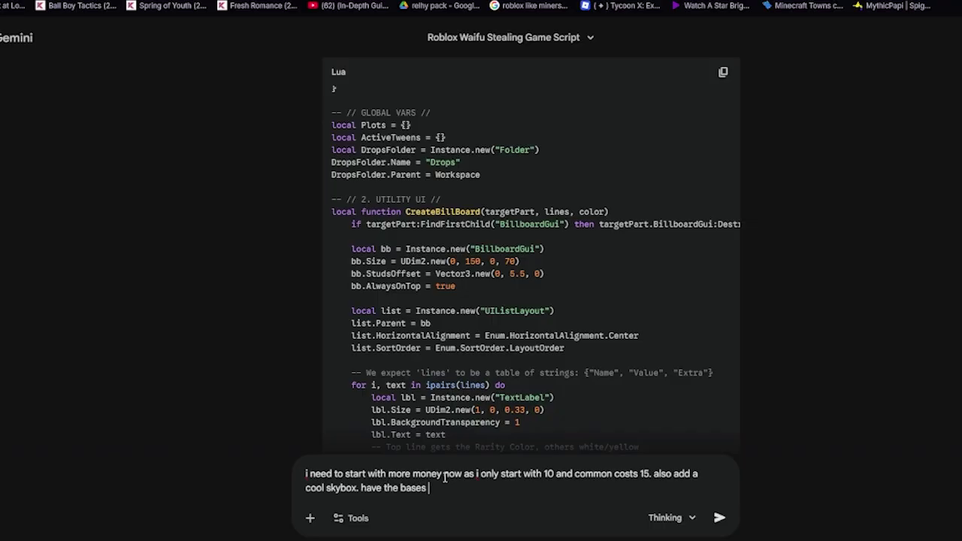
text(con)
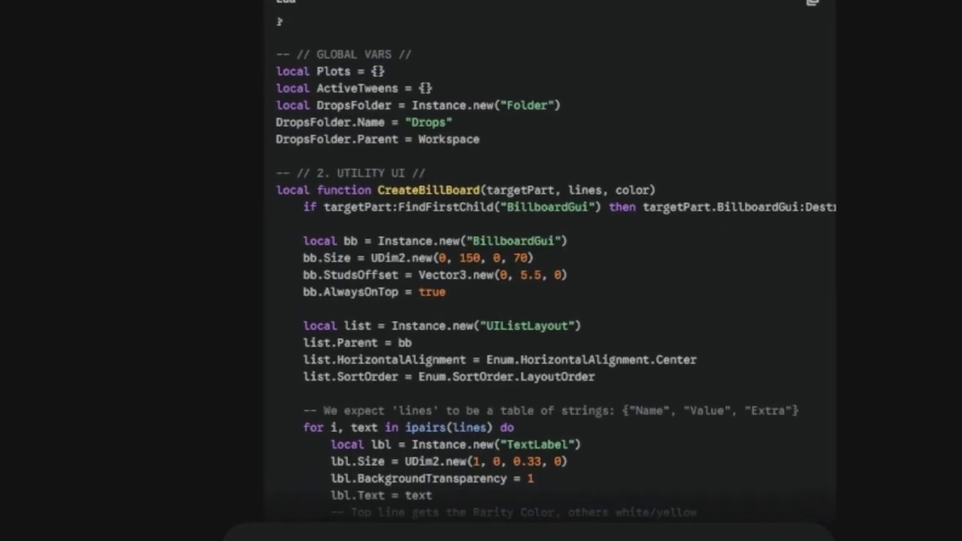
text(ore decor)
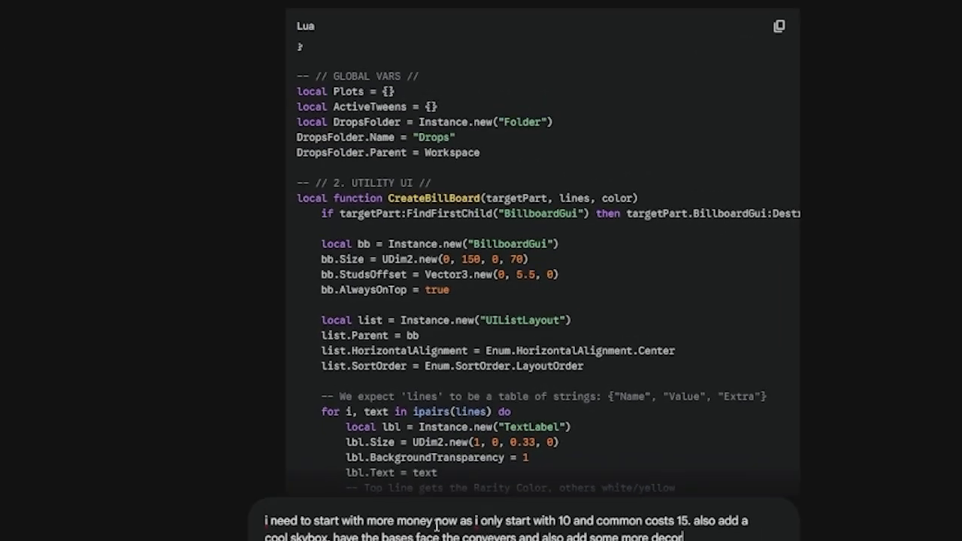
text(o the map)
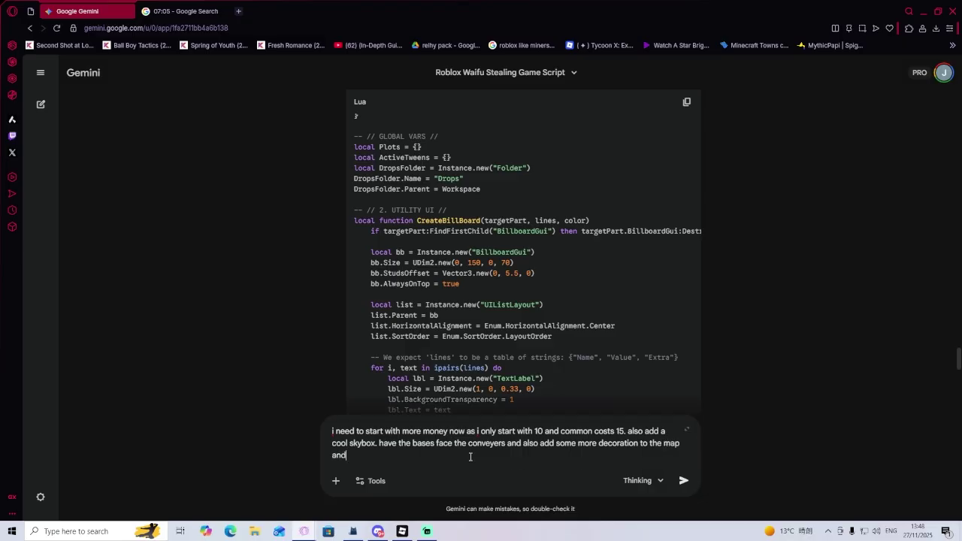
text(dd more waifus)
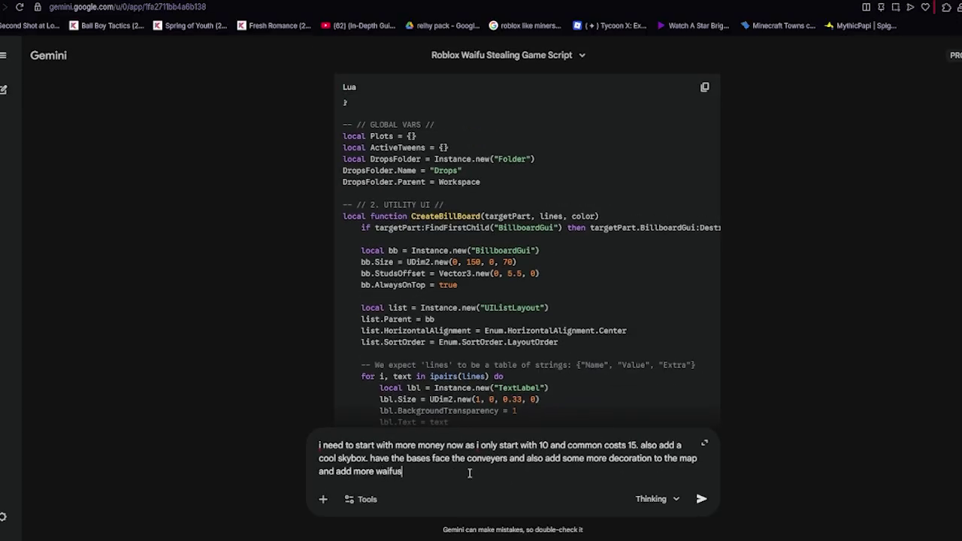
key(BackSpace)
key(BackSpace)
text(, a rebirth)
text( system)
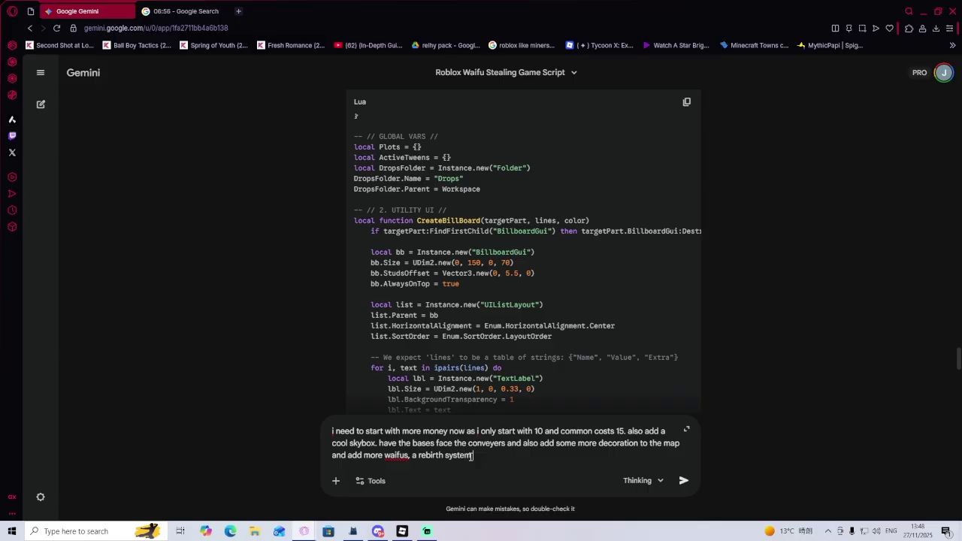
text( and some monetisa)
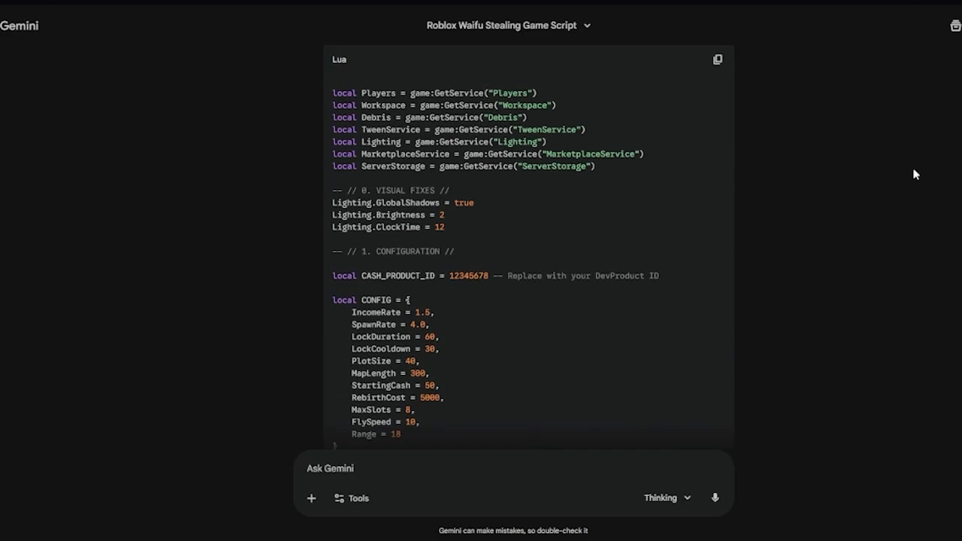
scroll(912, 172, up, 5)
scroll(912, 172, up, 5)
scroll(818, 222, down, 3)
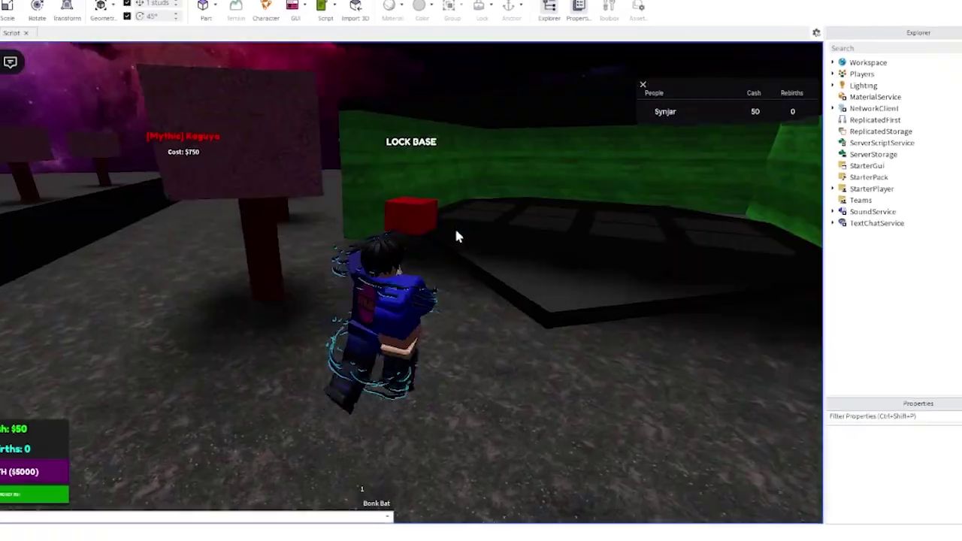
- Lock the base and buy the Common Student B waifu for $15
key(w)
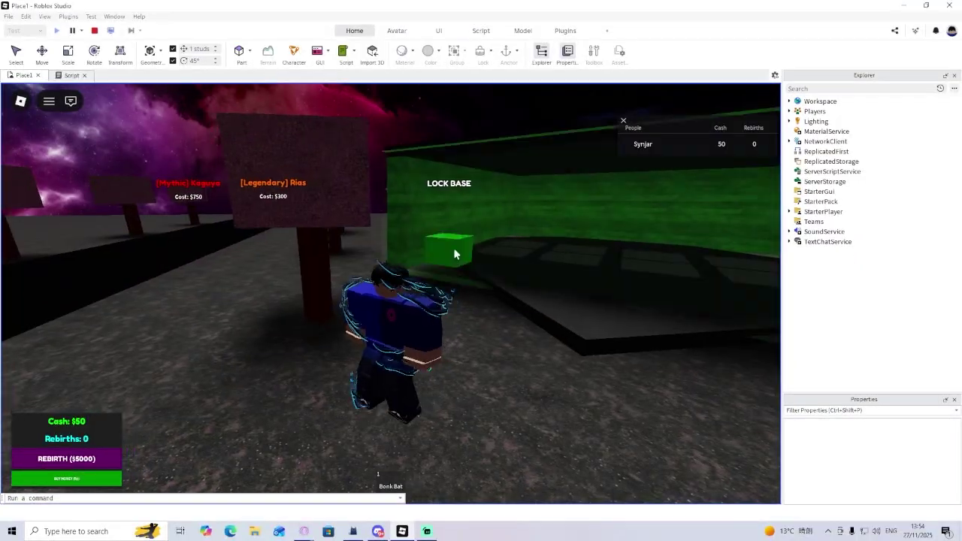
key(w)
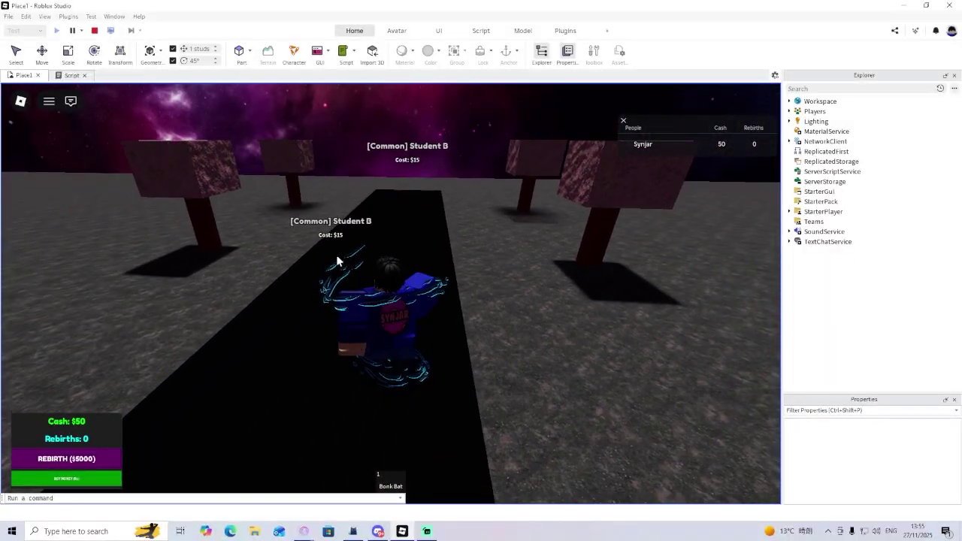
key(w)
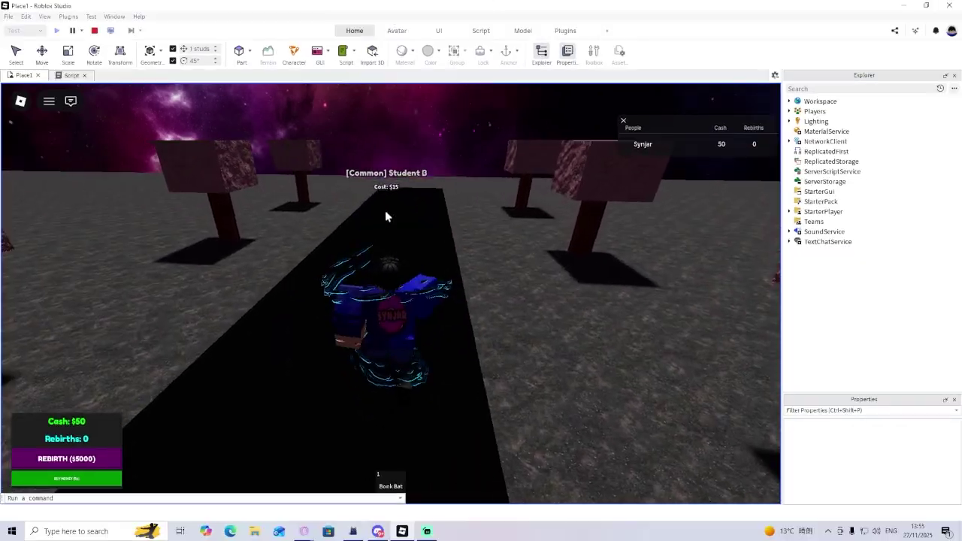
click(385, 216)
key(w)
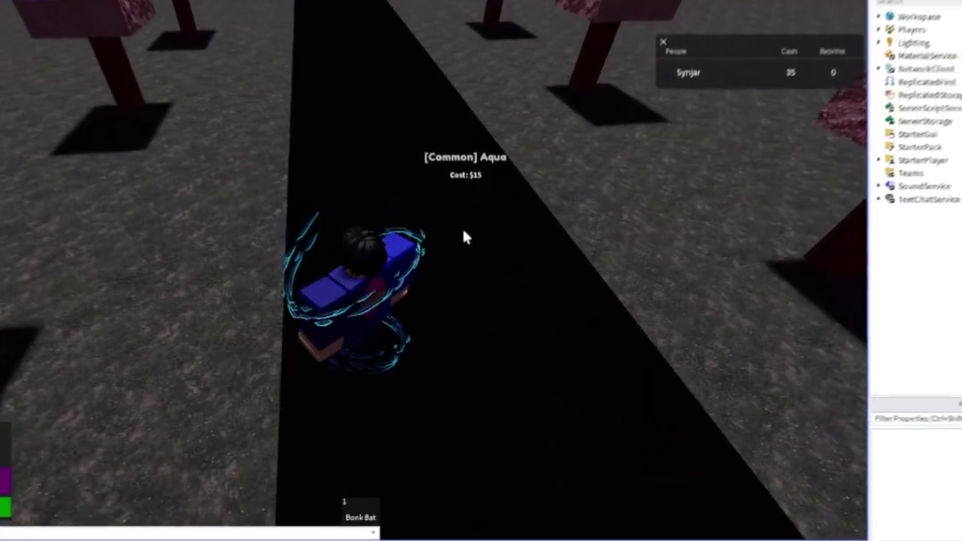
key(s)
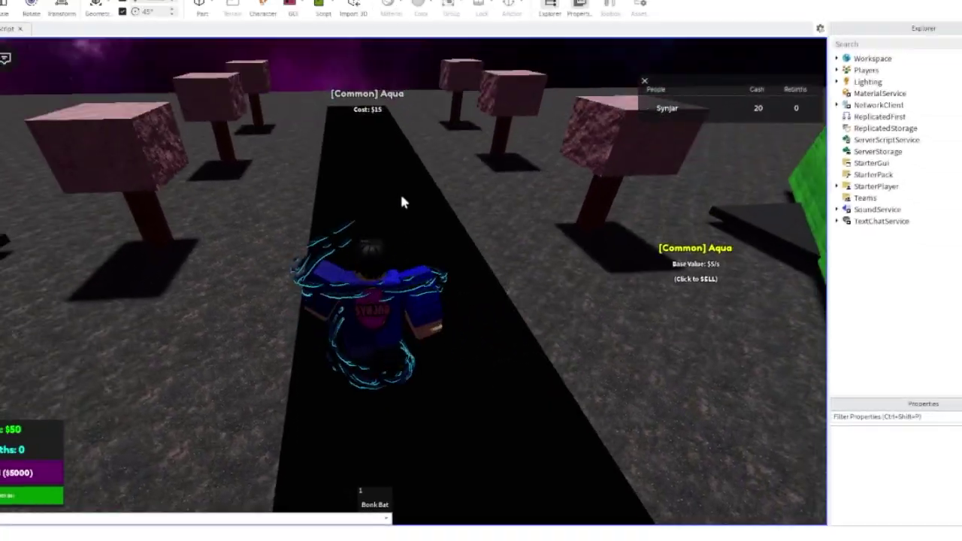
key(space)
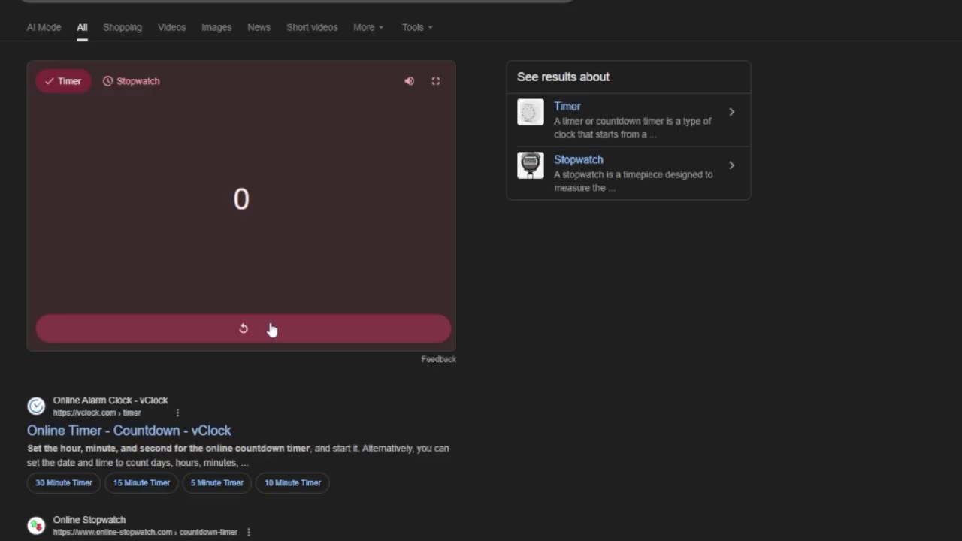
- Collect income past $5,000 and rebirth, resetting cash to 0 with 1 rebirth
click(271, 330)
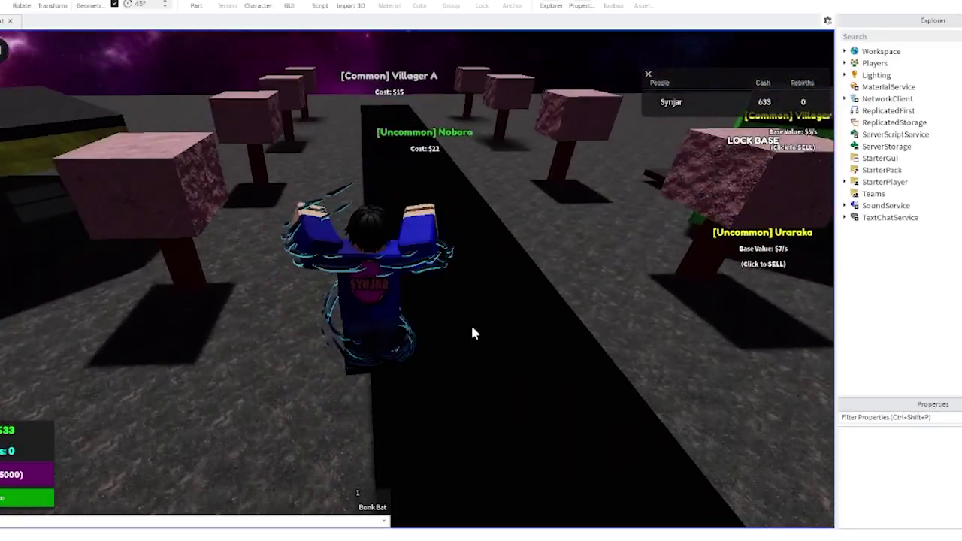
key(w)
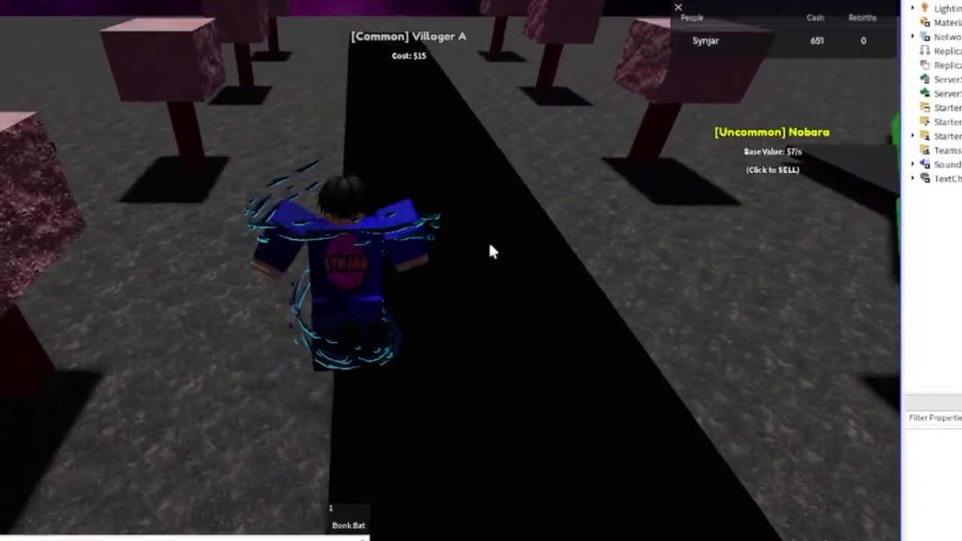
key(a)
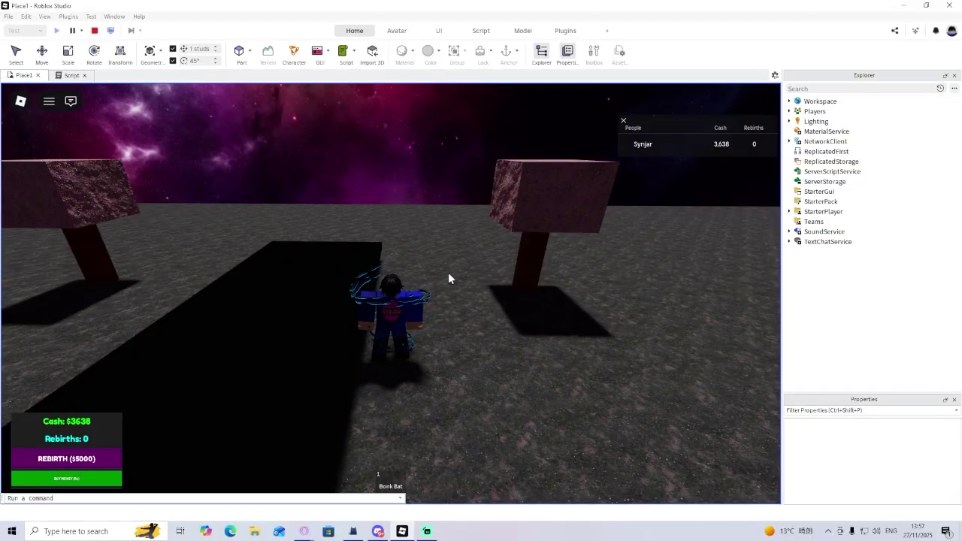
key(w)
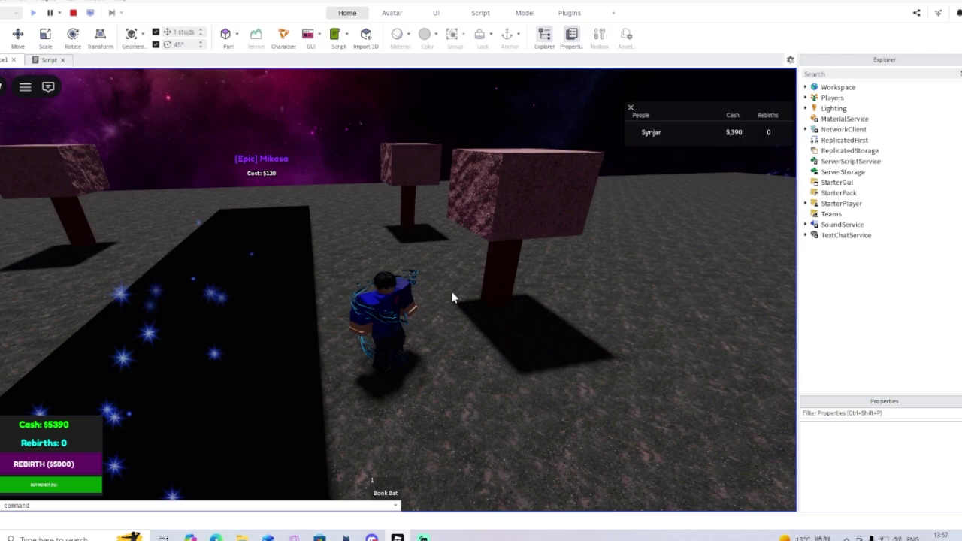
click(75, 458)
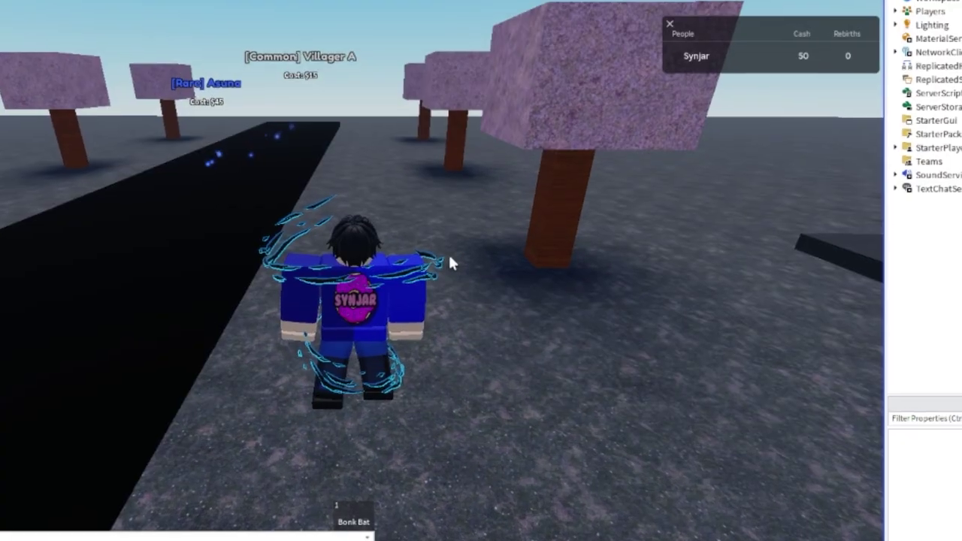
- In a fresh playtest, run along the black path to the Rare Zero Two and buy her
key(w)
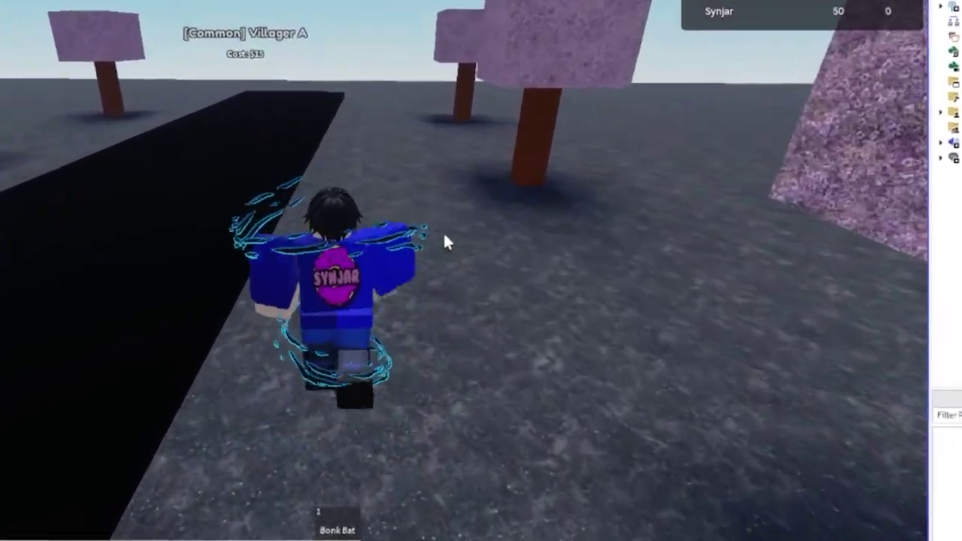
key(w)
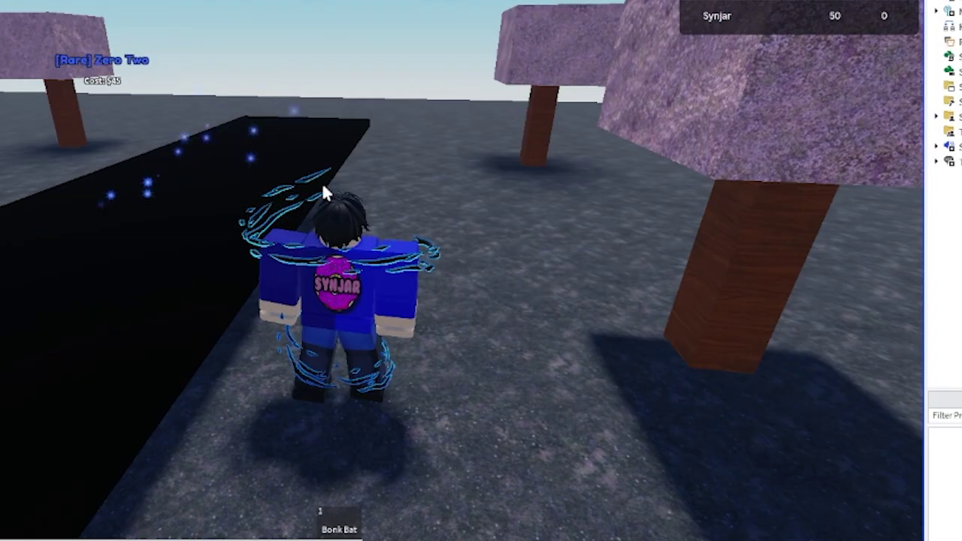
key(a)
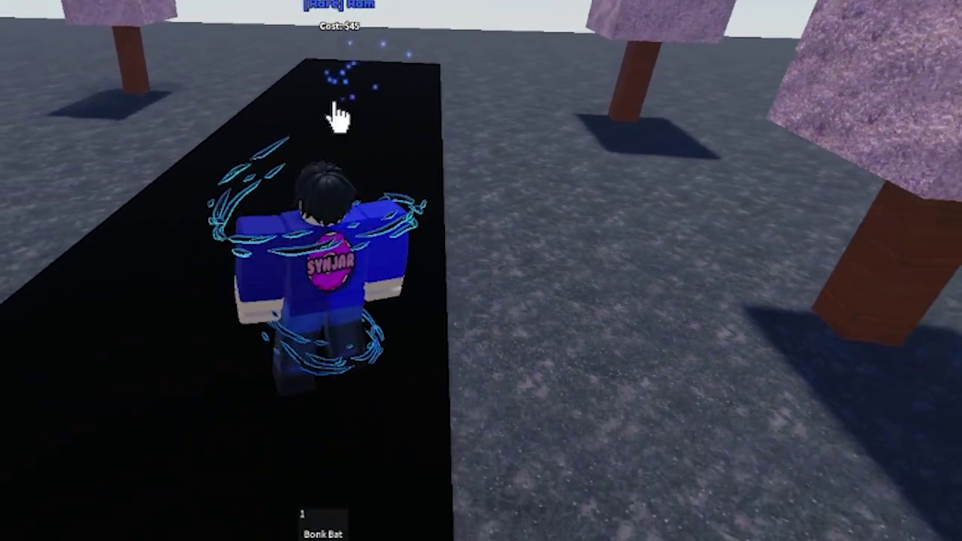
key(d)
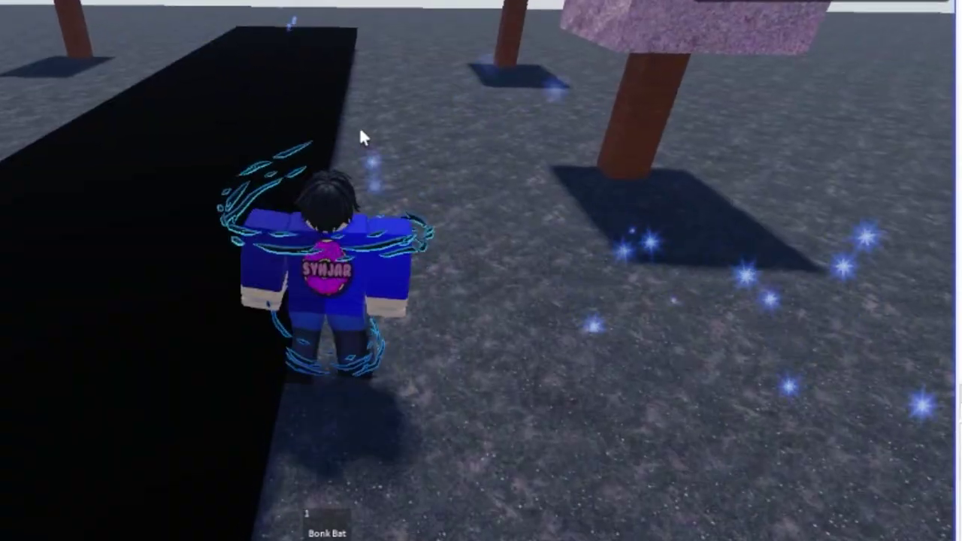
key(w)
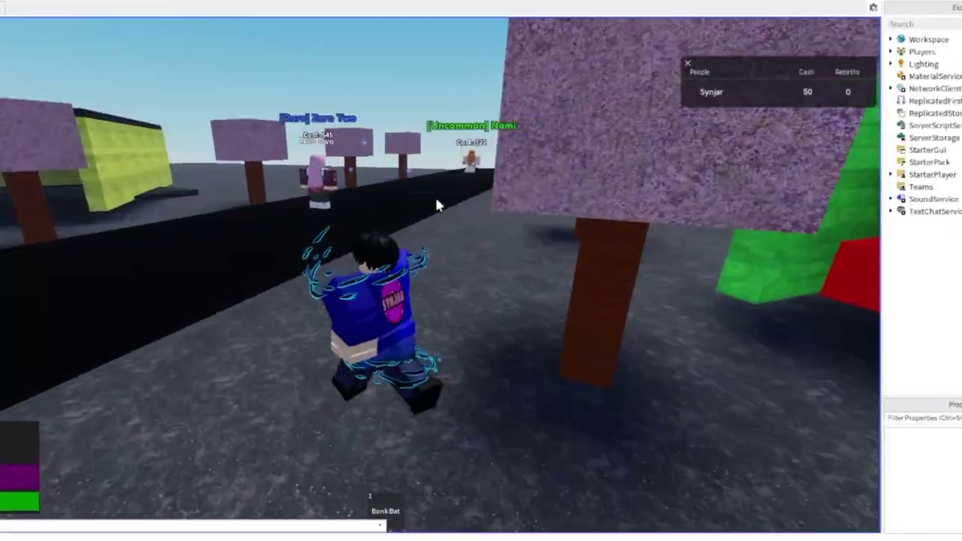
key(e)
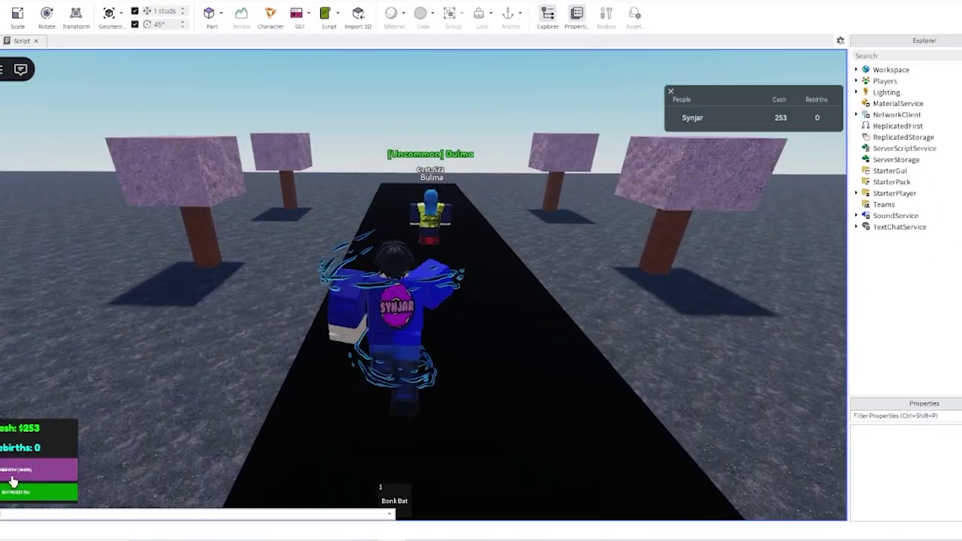
- Buy Bulma and walk back to the base to collect income
key(e)
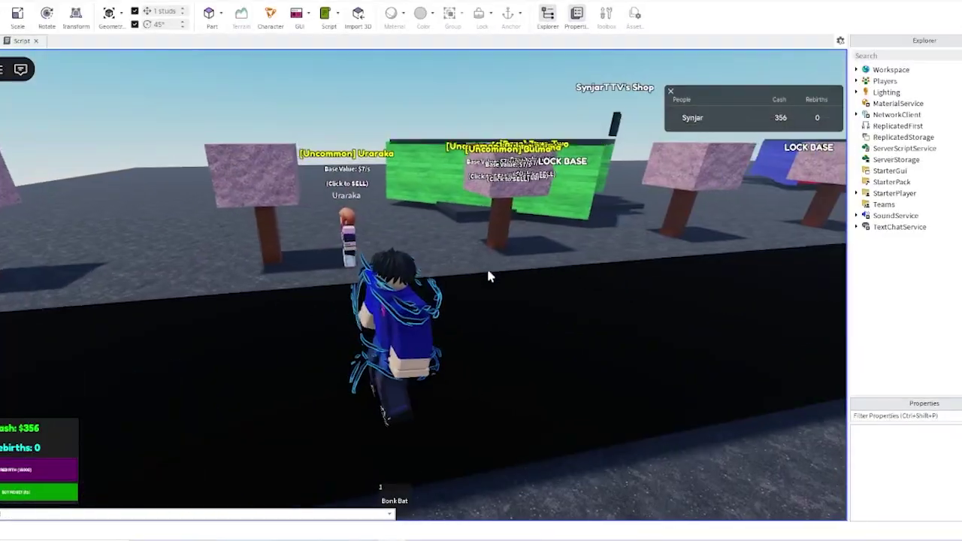
key(w)
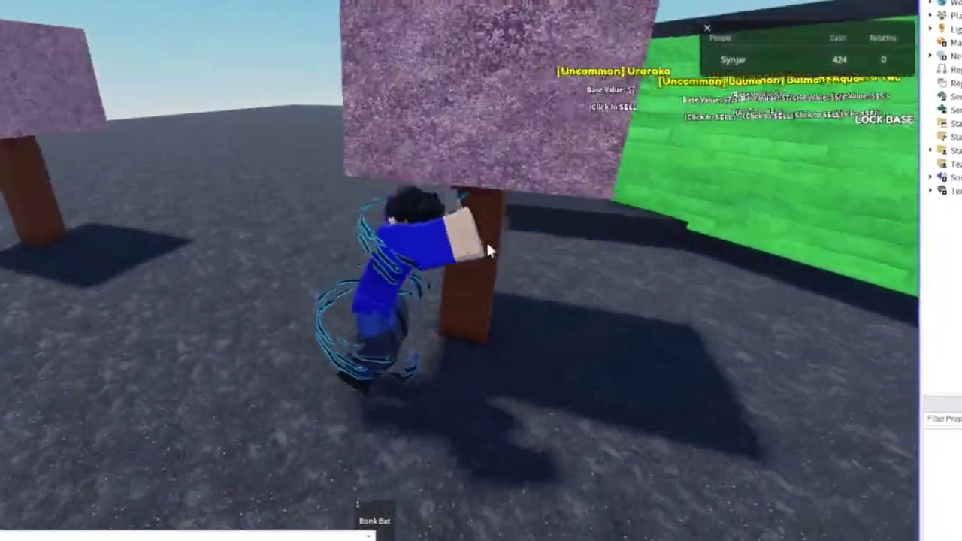
key(w)
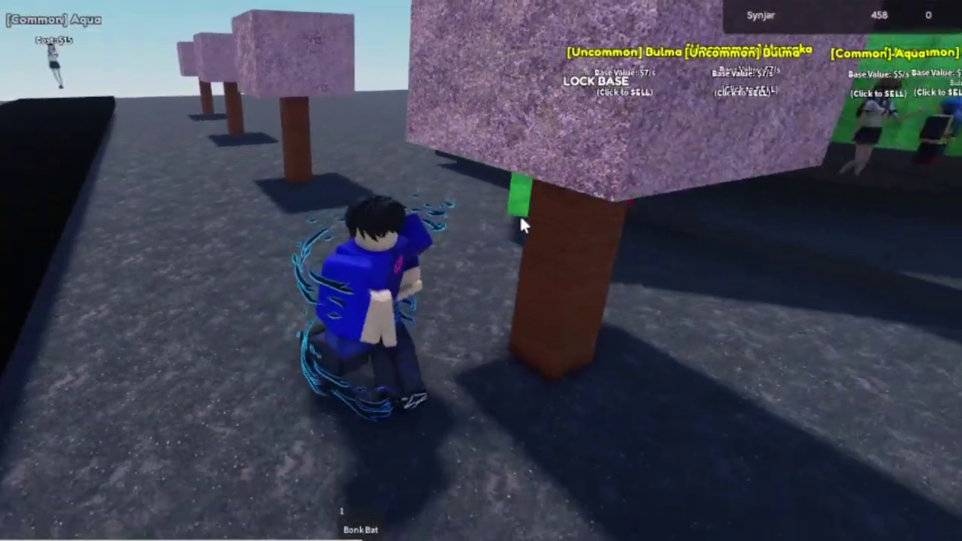
key(w)
key(w)
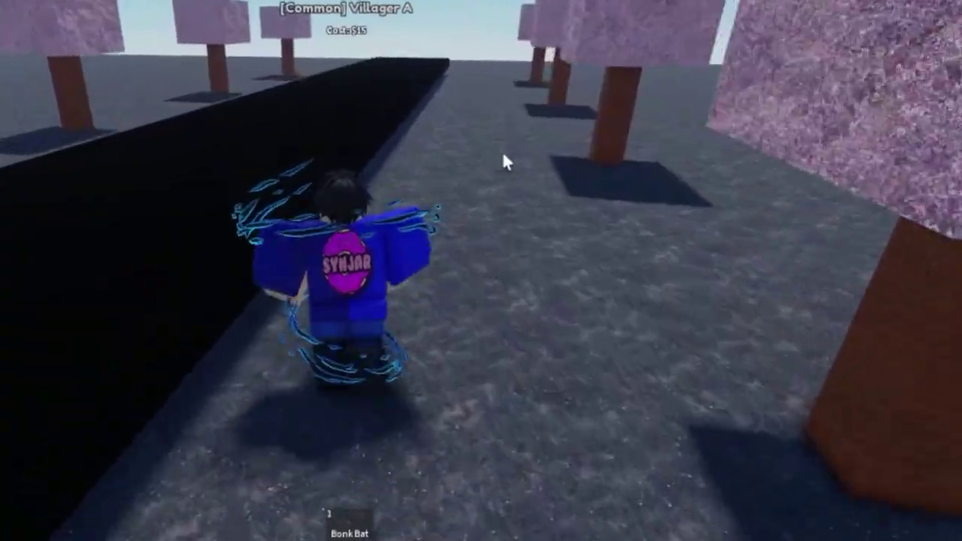
key(w)
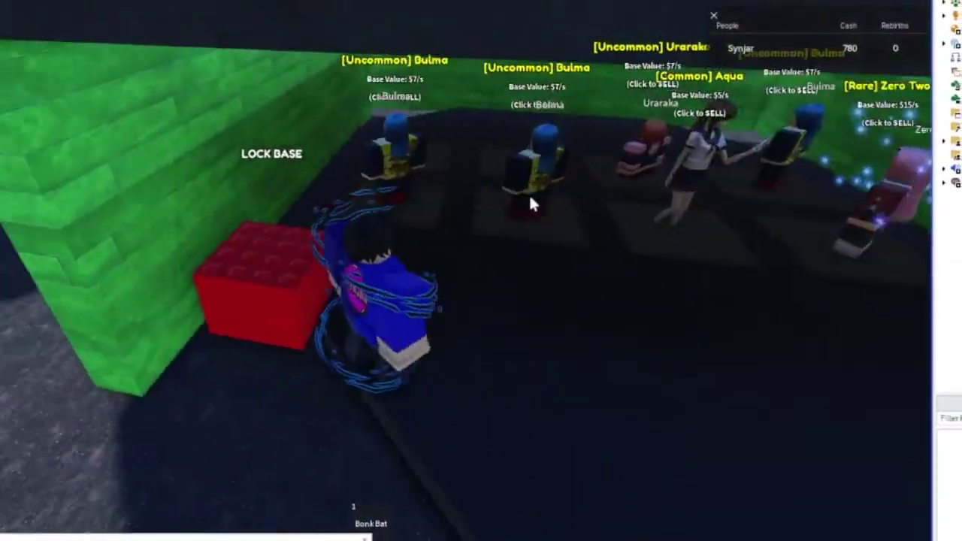
- Return to the path, buy the Mythic Kurumi, and bring her toward the base
key(w)
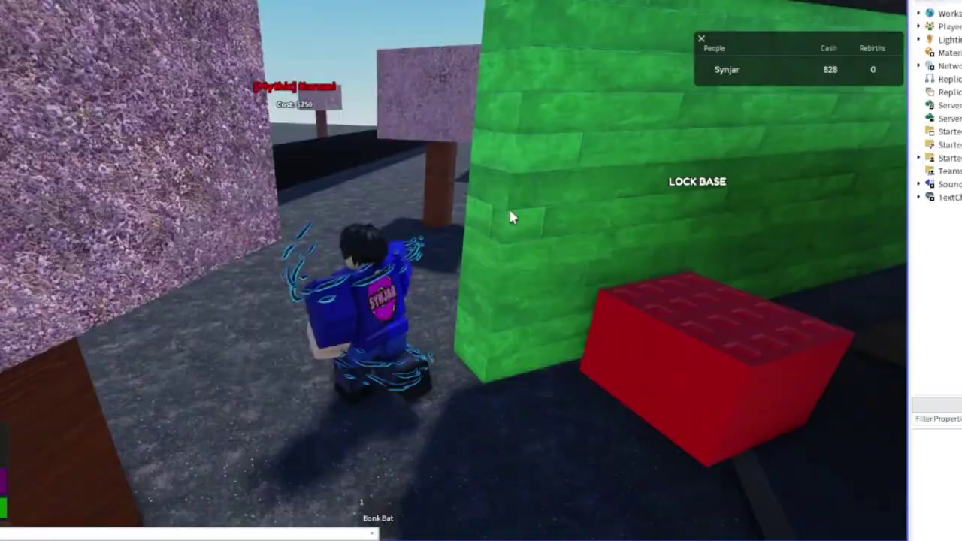
key(w)
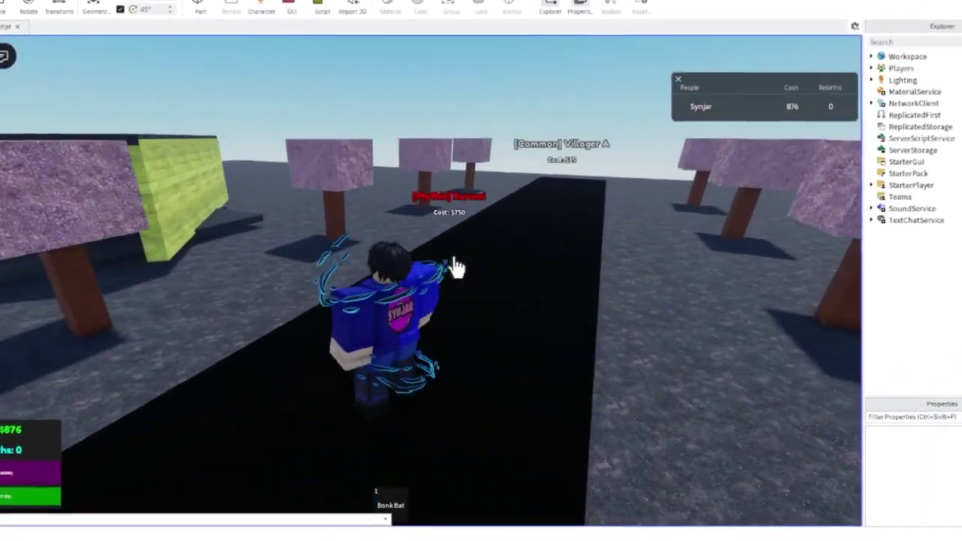
key(e)
key(w)
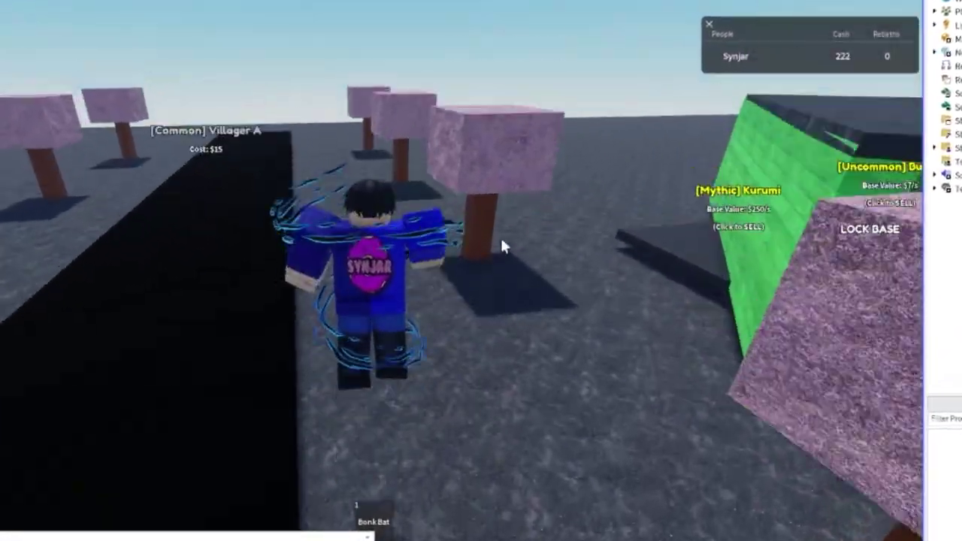
key(w)
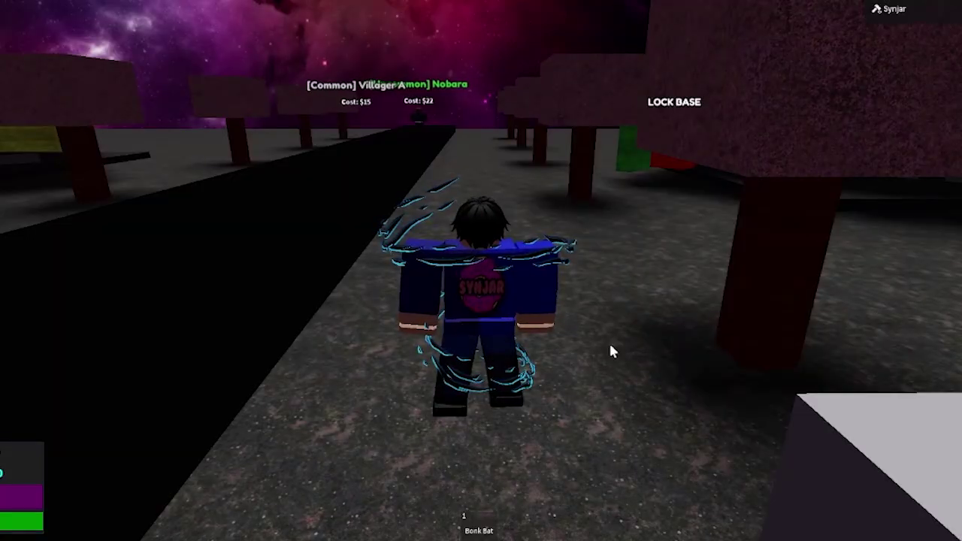
- Buy Nami from the road and walk her back to the base beside Nobara
key(w)
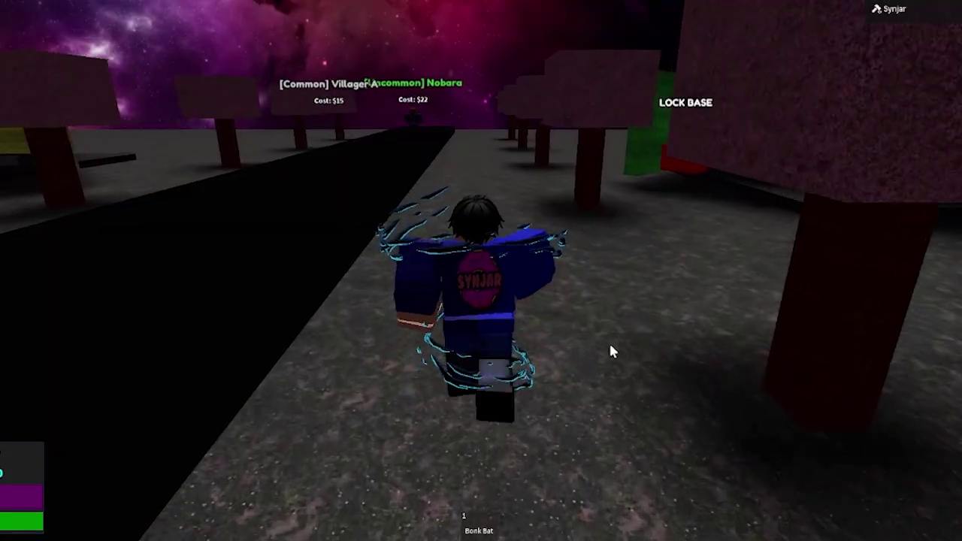
key(d)
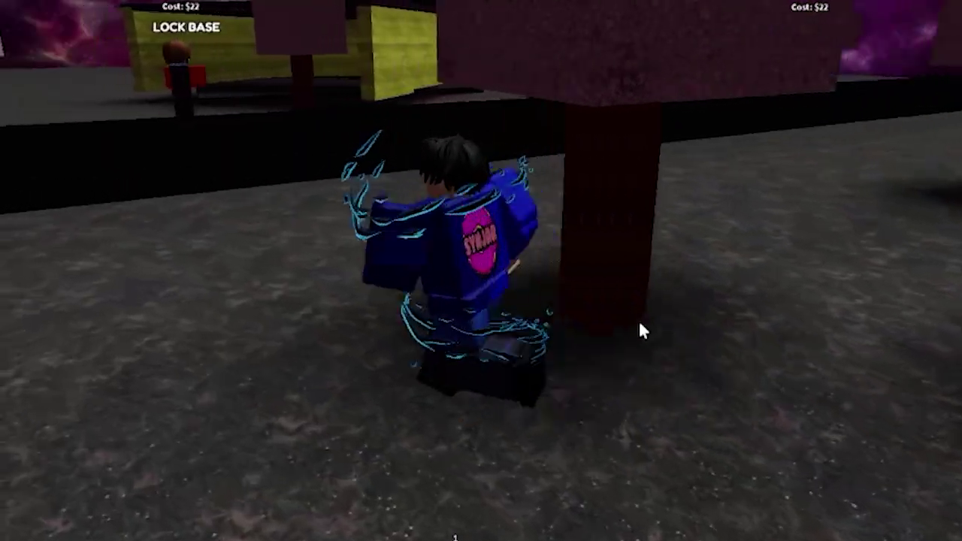
key(a)
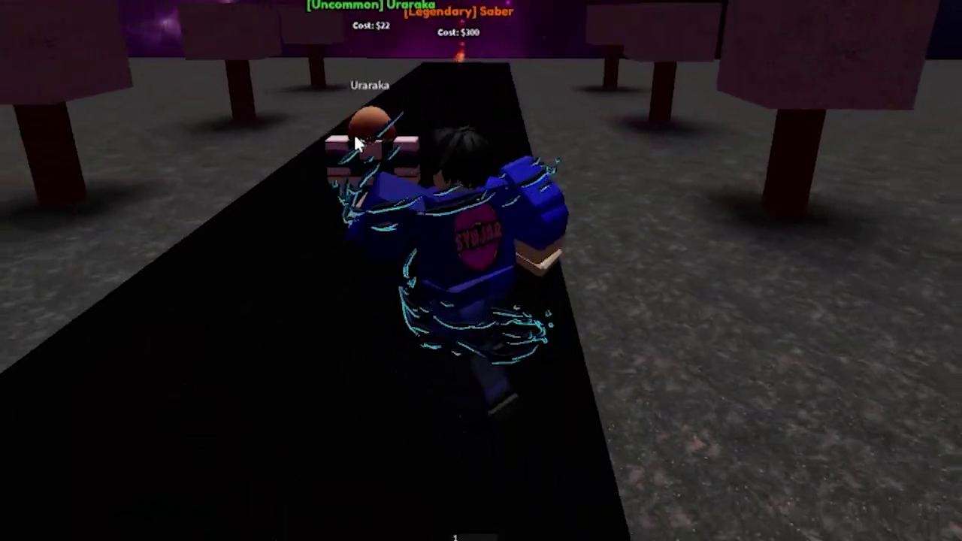
key(d)
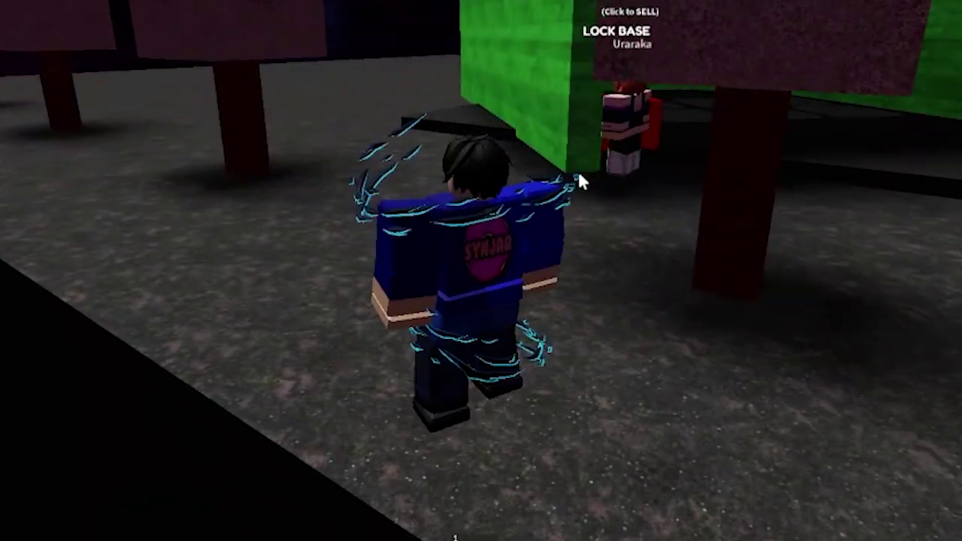
key(w)
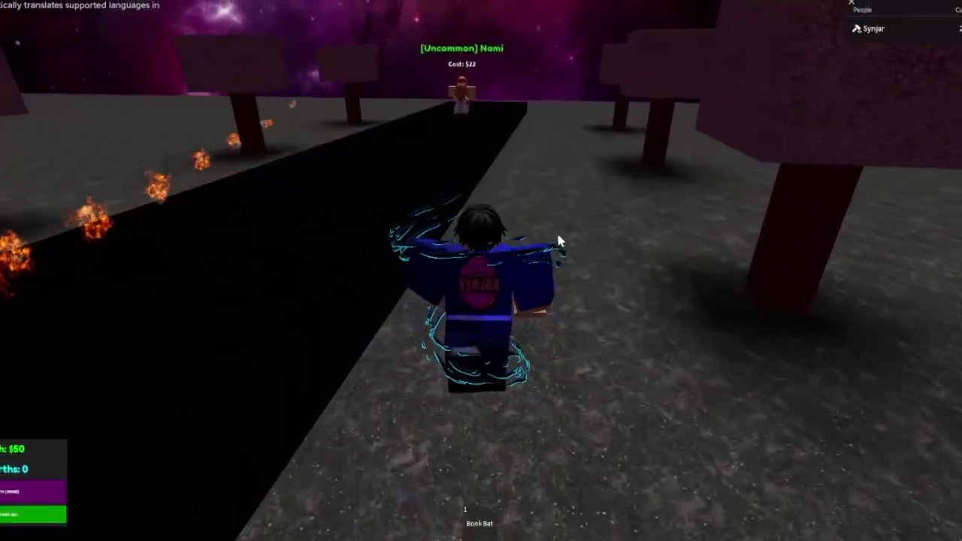
key(w)
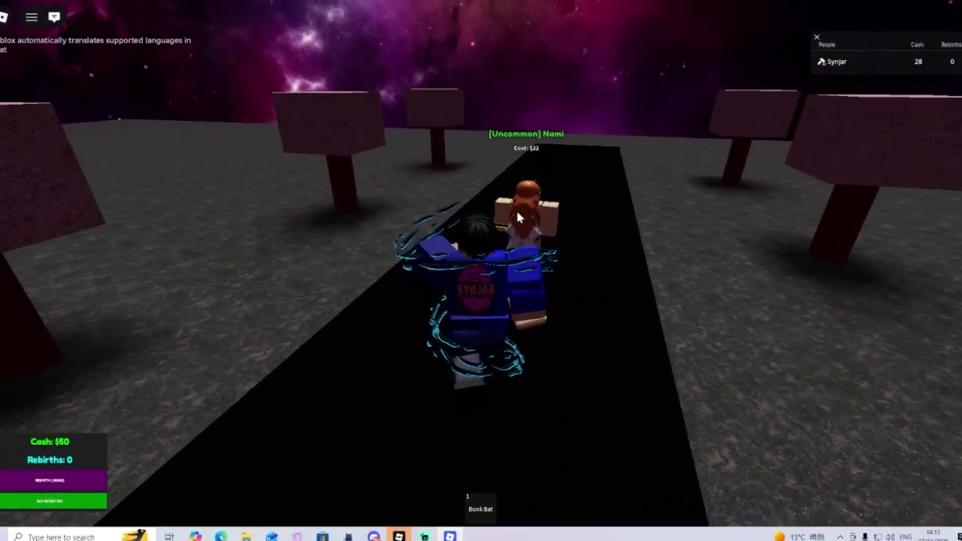
key(e)
key(w)
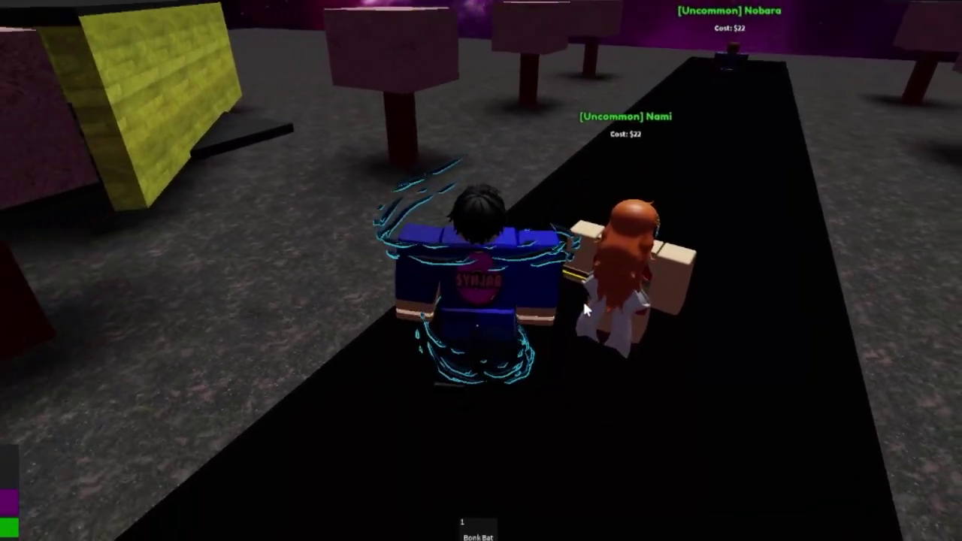
key(a)
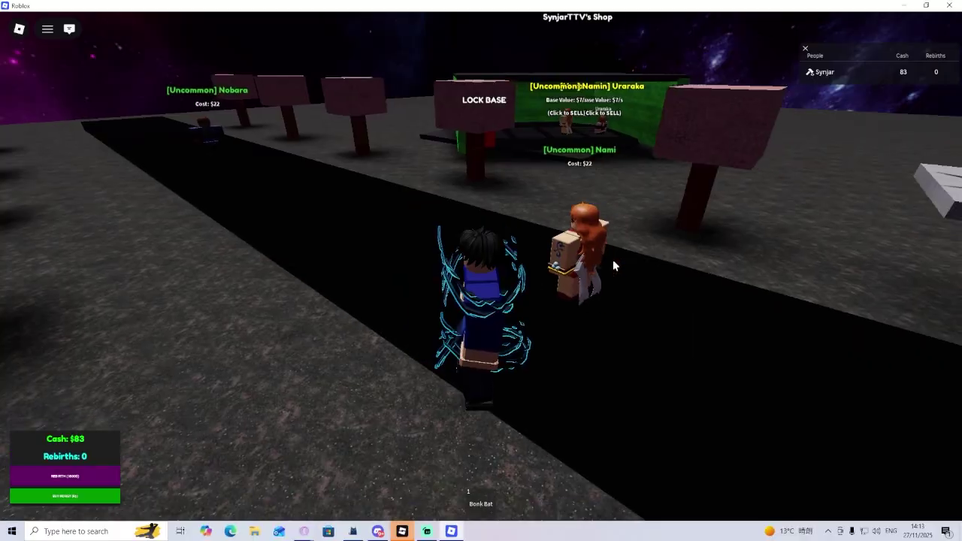
key(w)
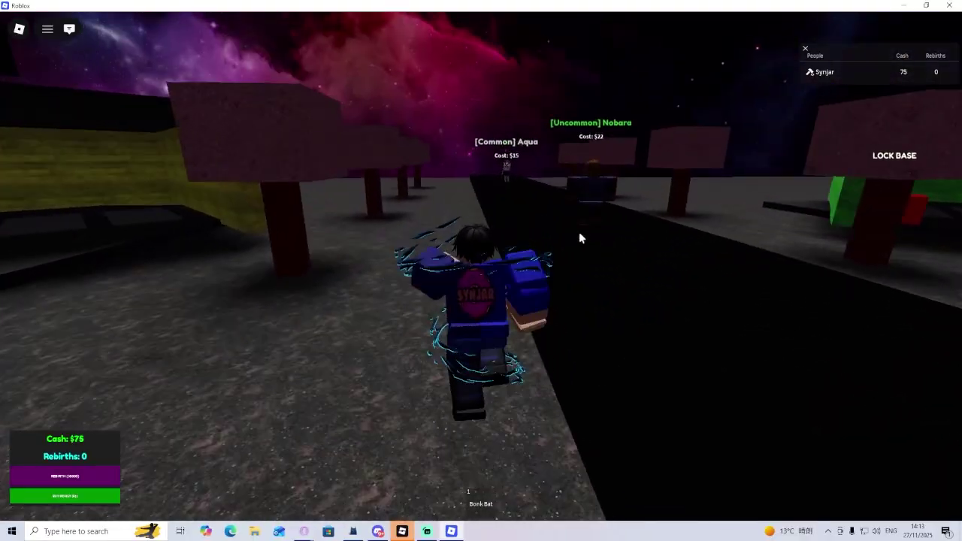
key(w)
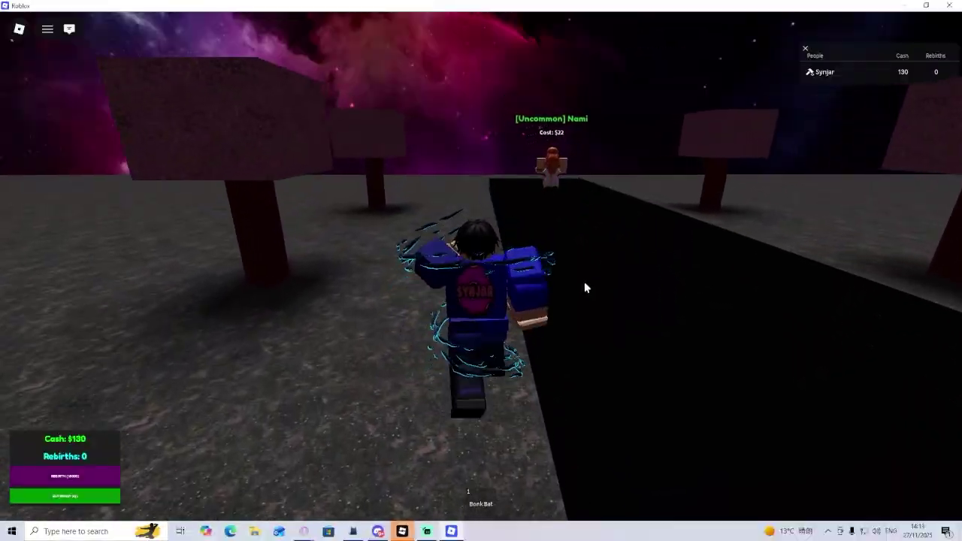
key(w)
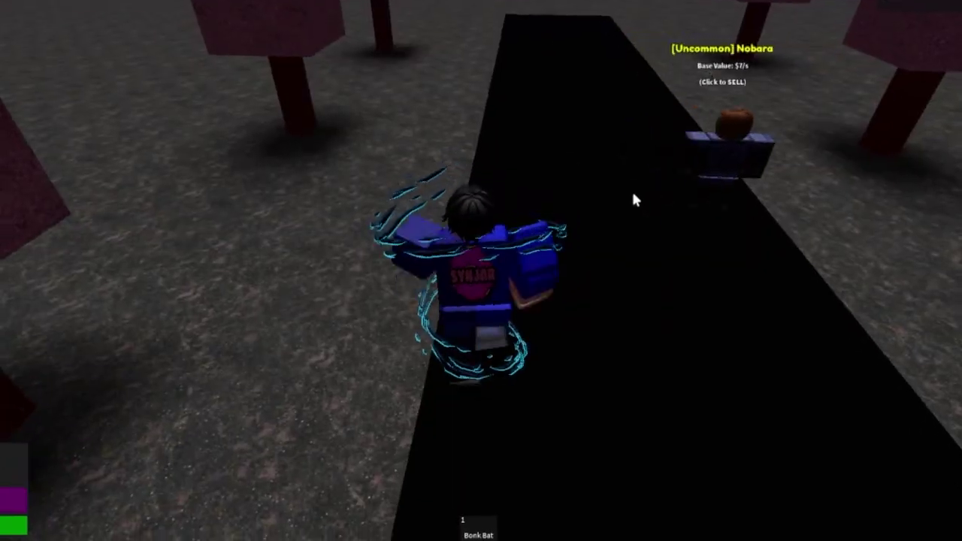
- Run back along the conveyor past Aqua and Student B toward the Rare stand
key(w)
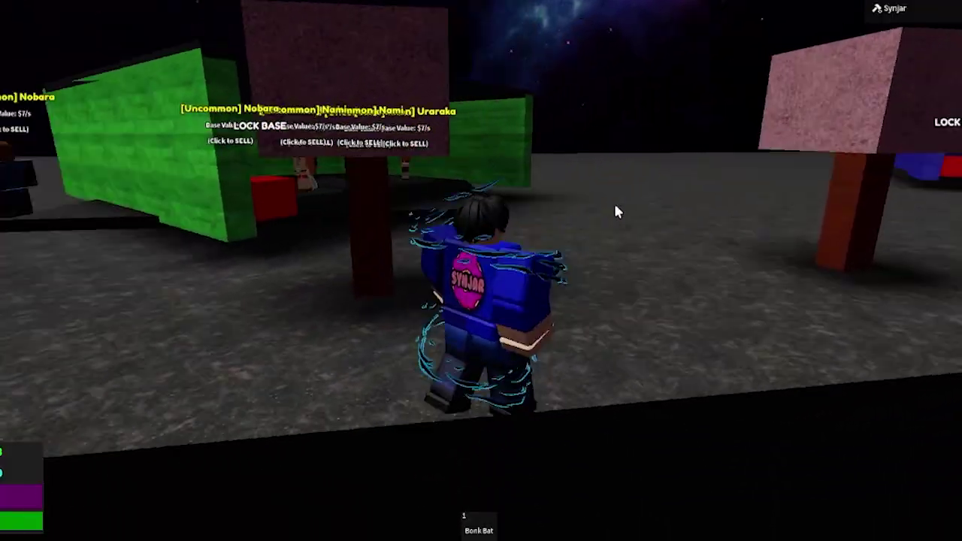
key(w)
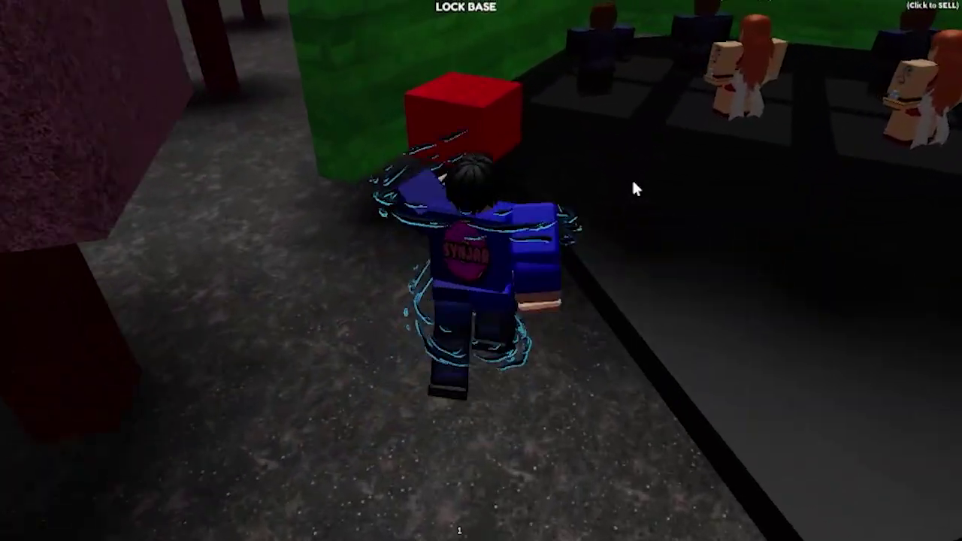
key(w)
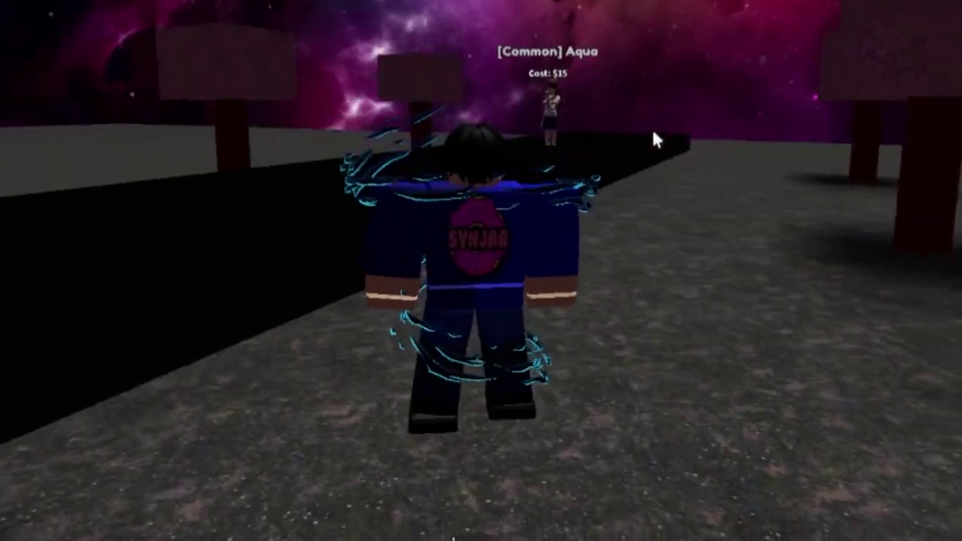
key(w)
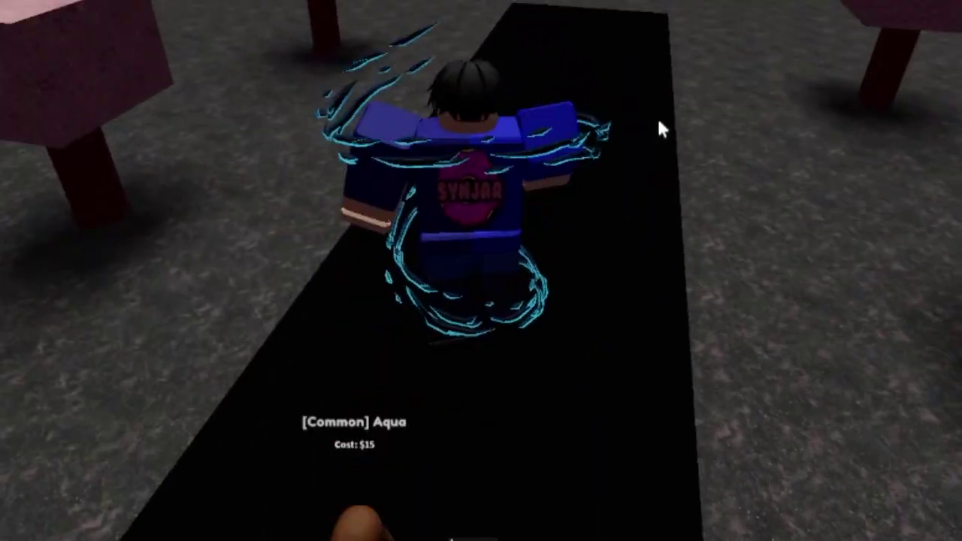
key(w)
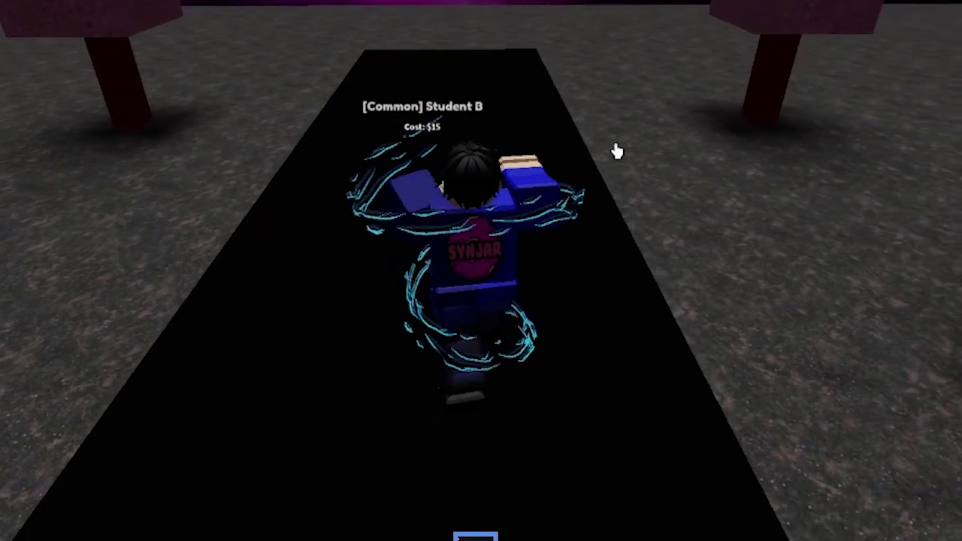
key(w)
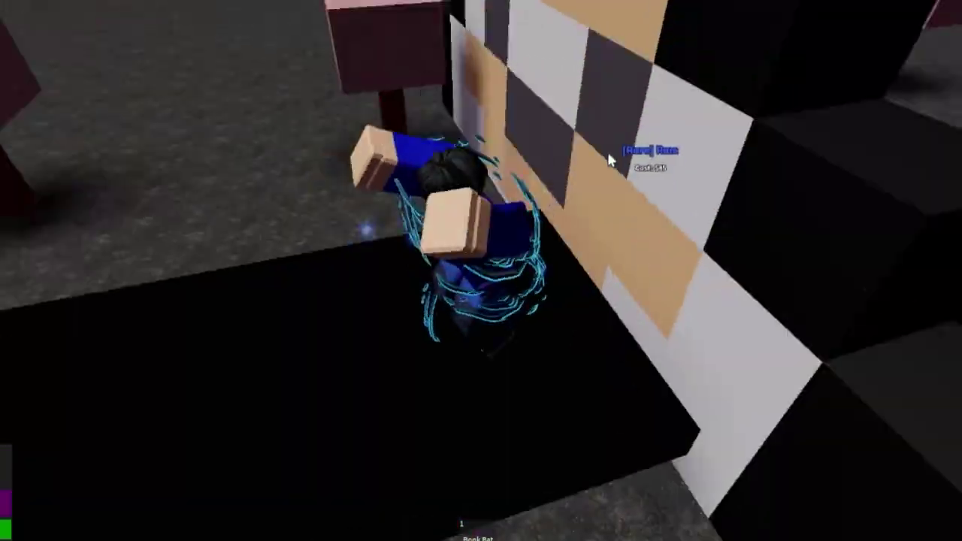
key(w)
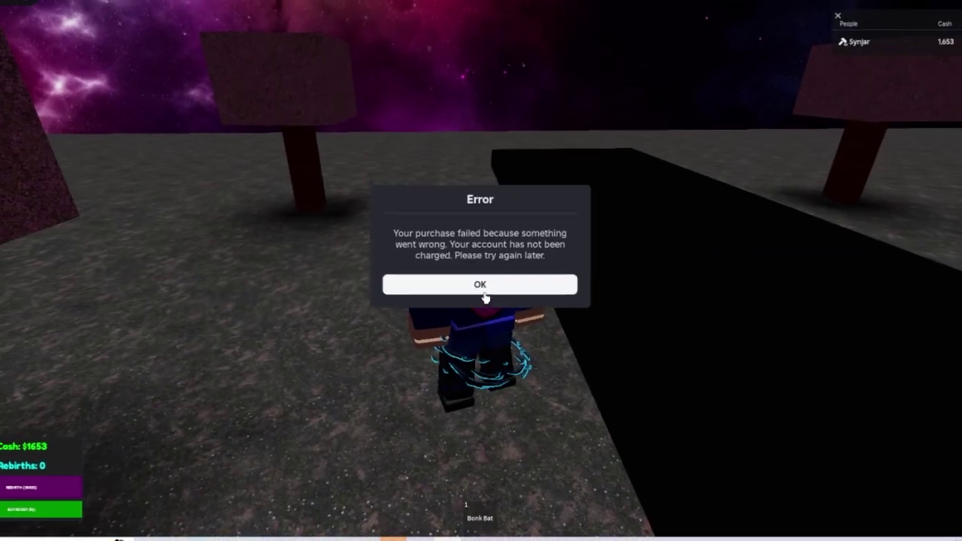
- Dismiss the purchase error and sell a waifu from its base pedestal for $15
click(478, 297)
key(w)
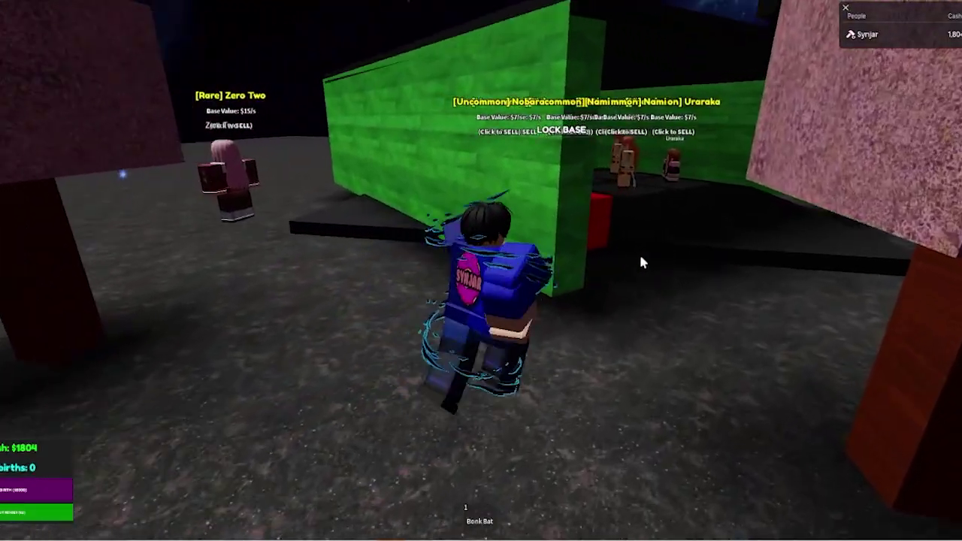
key(w)
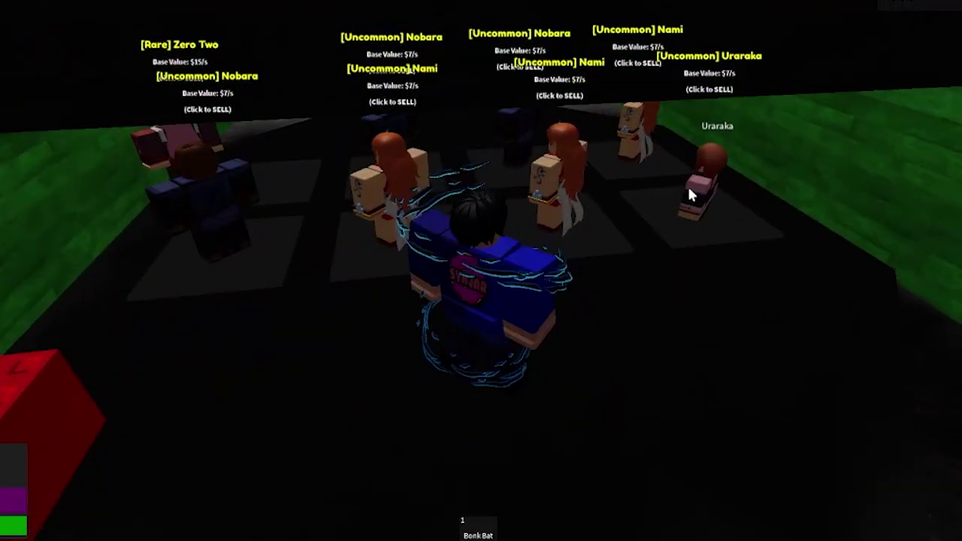
click(551, 218)
- Walk around the base to the Legendary Emilia pedestal earning $100/s
key(w)
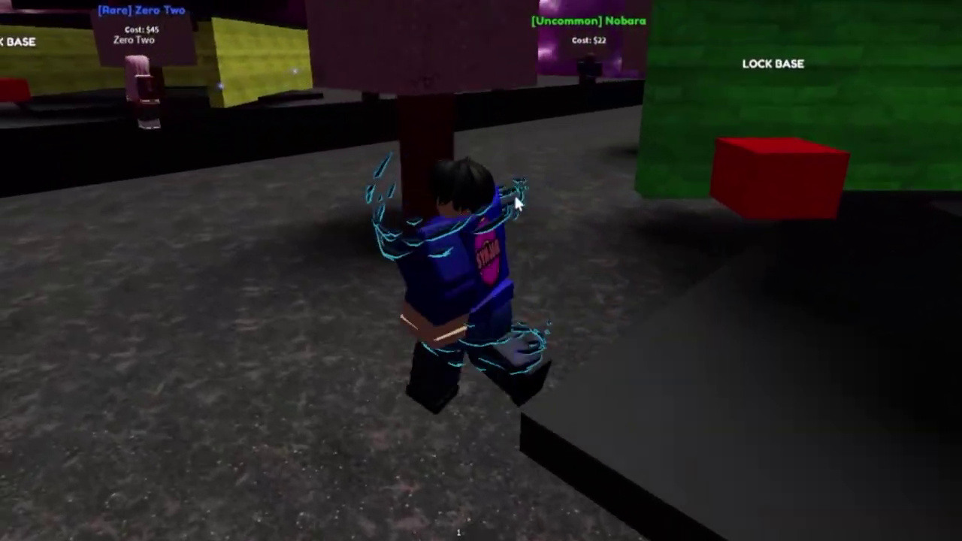
key(w)
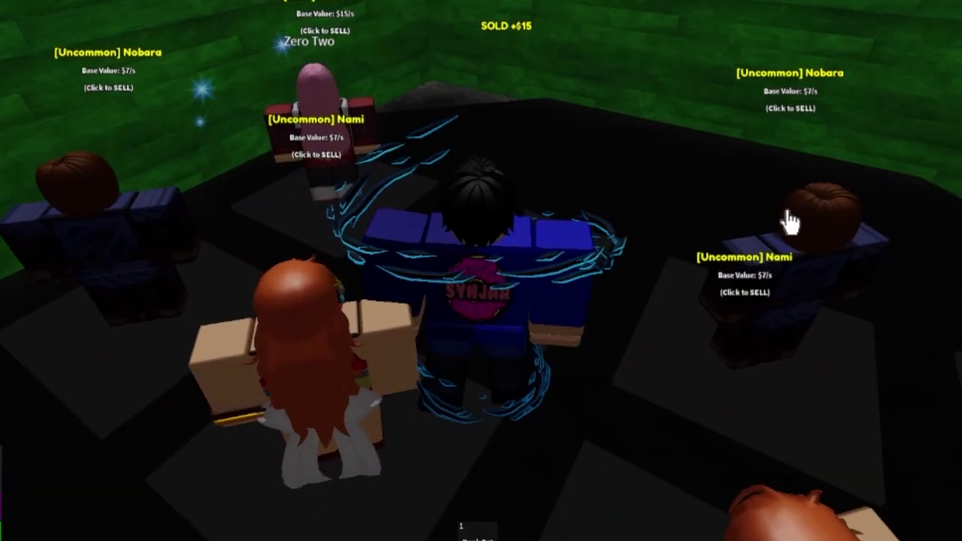
key(w)
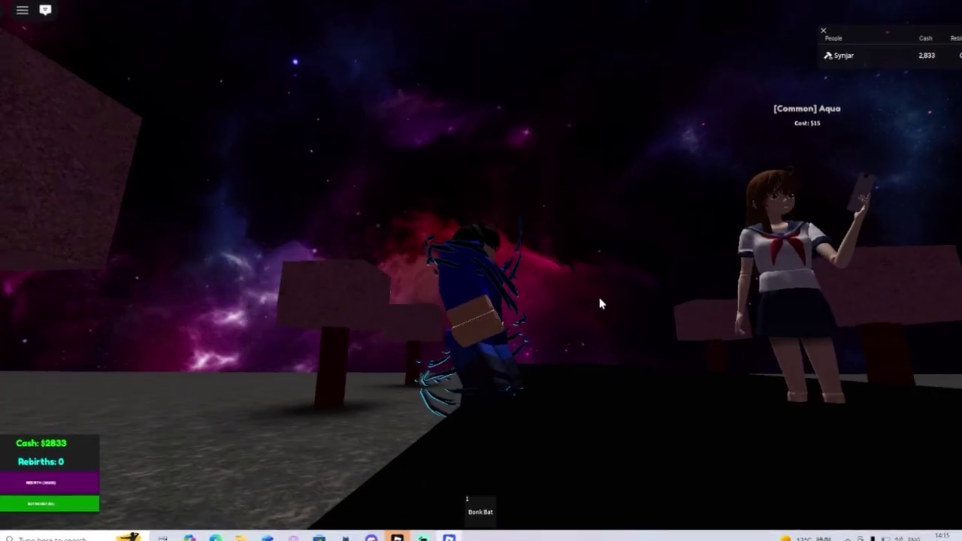
key(w)
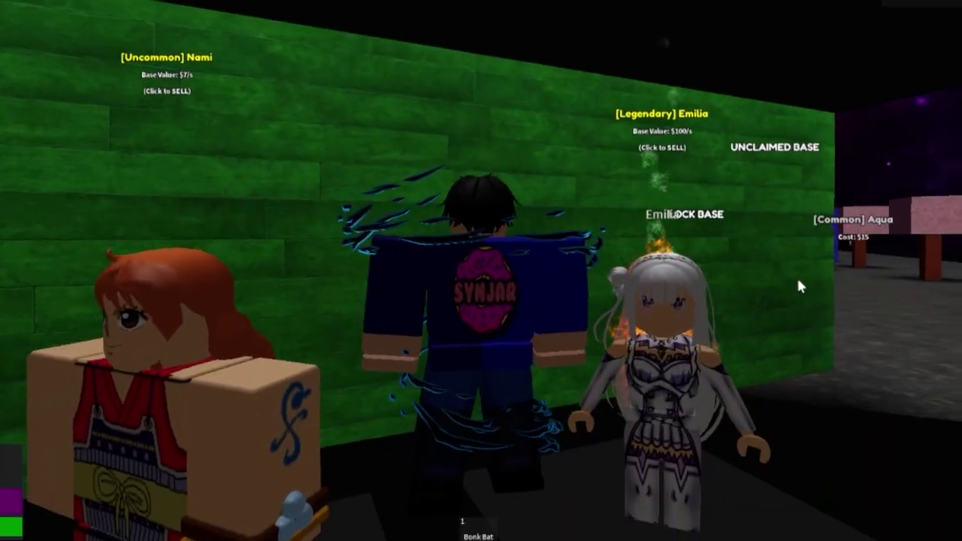
- Step on the LOCK BASE pad to seal the base behind a green barrier, then walk out
key(d)
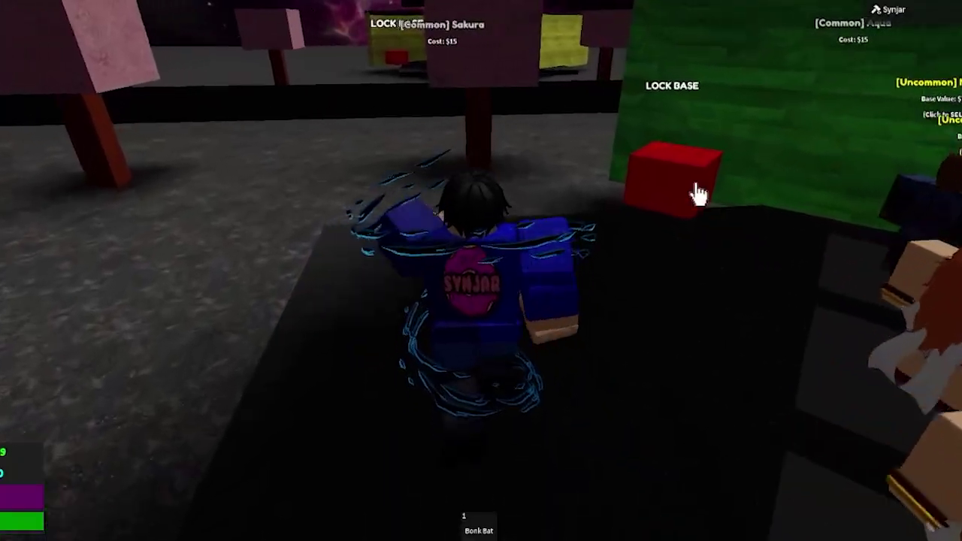
key(d)
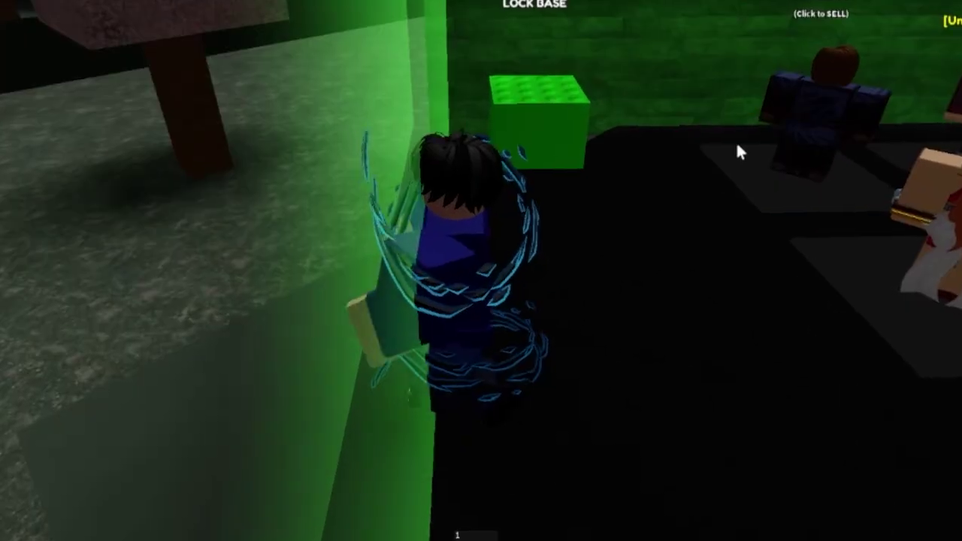
key(a)
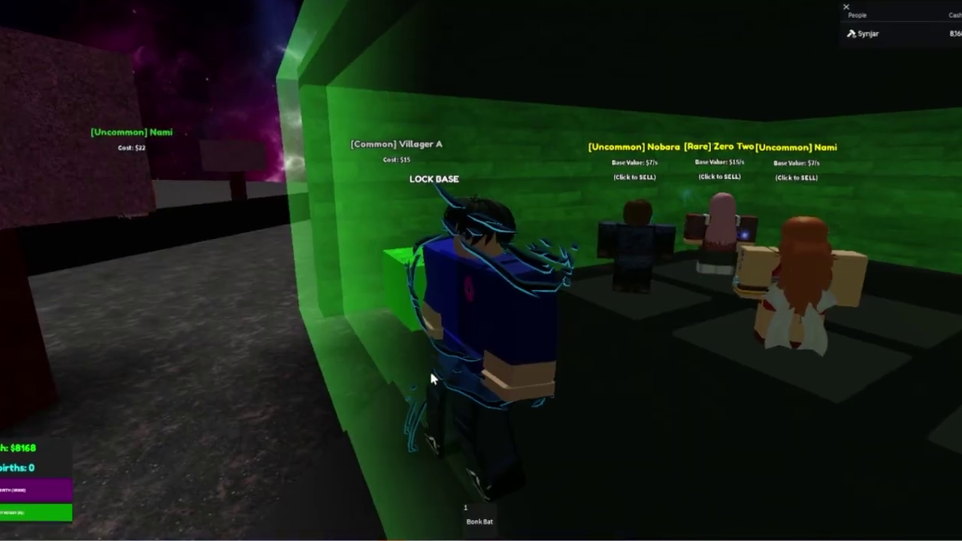
key(s)
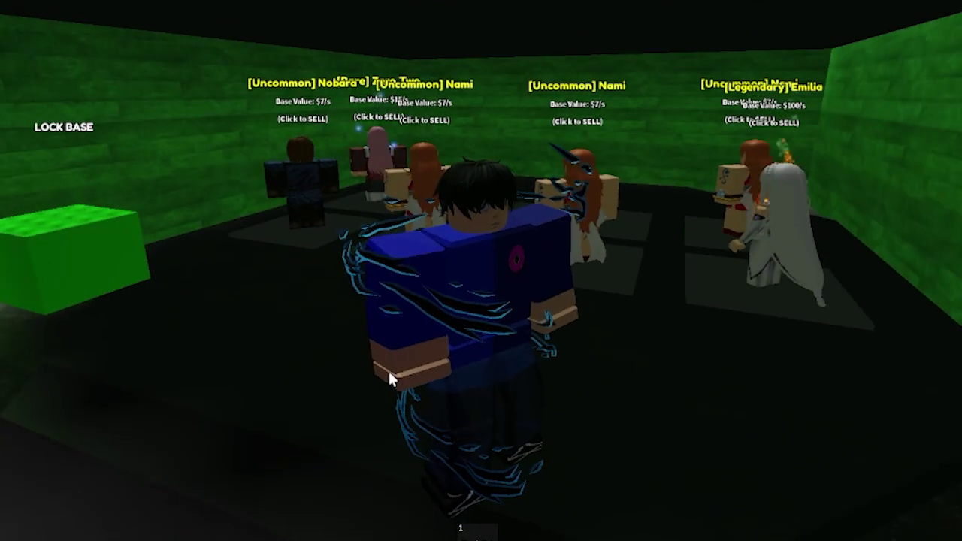
key(w)
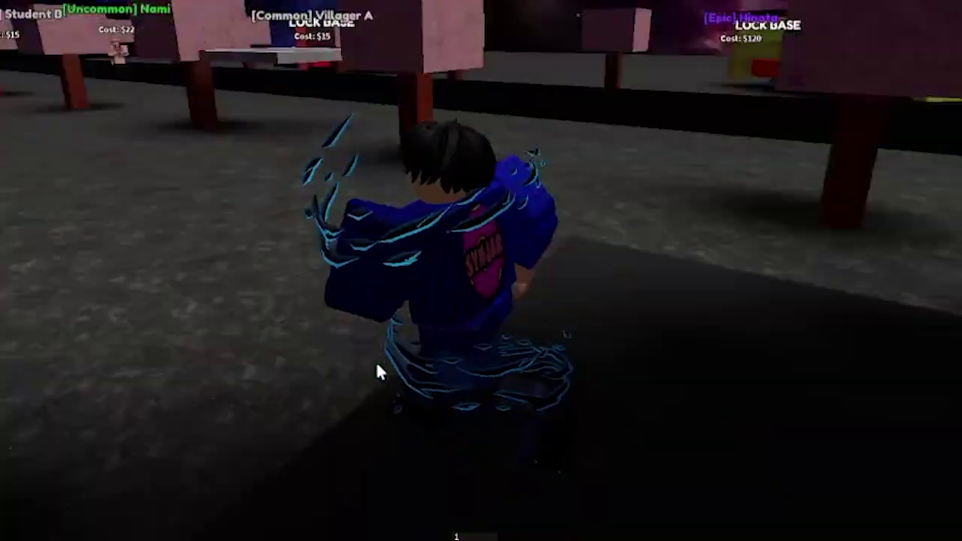
key(w)
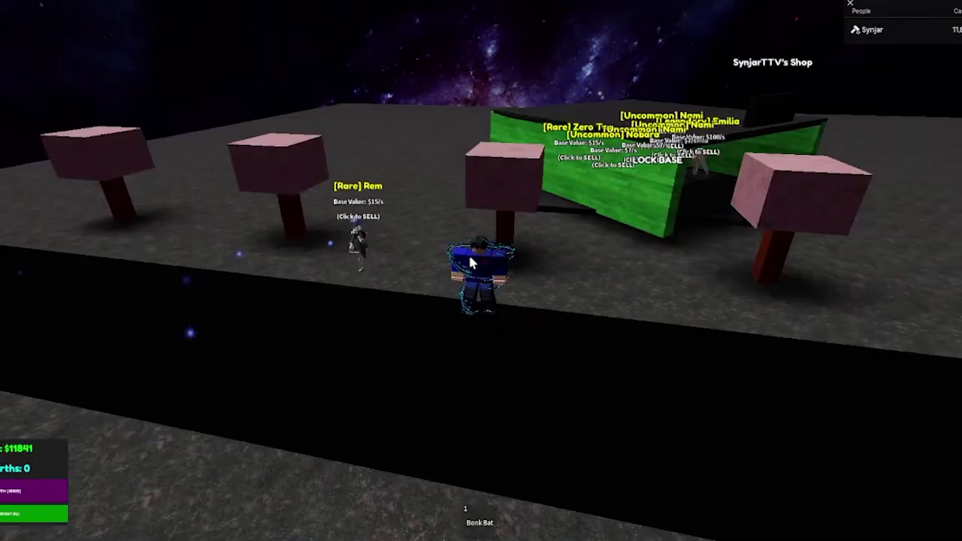
key(w)
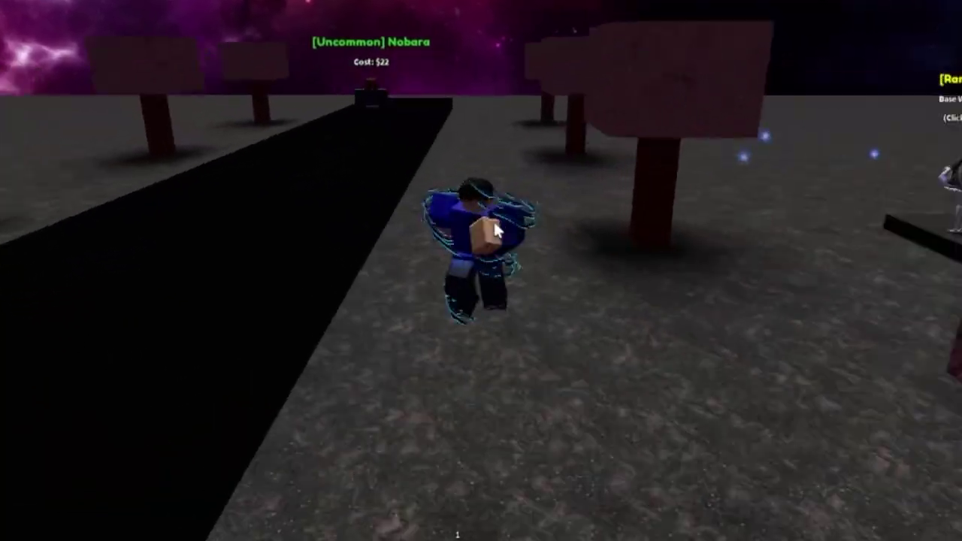
key(w)
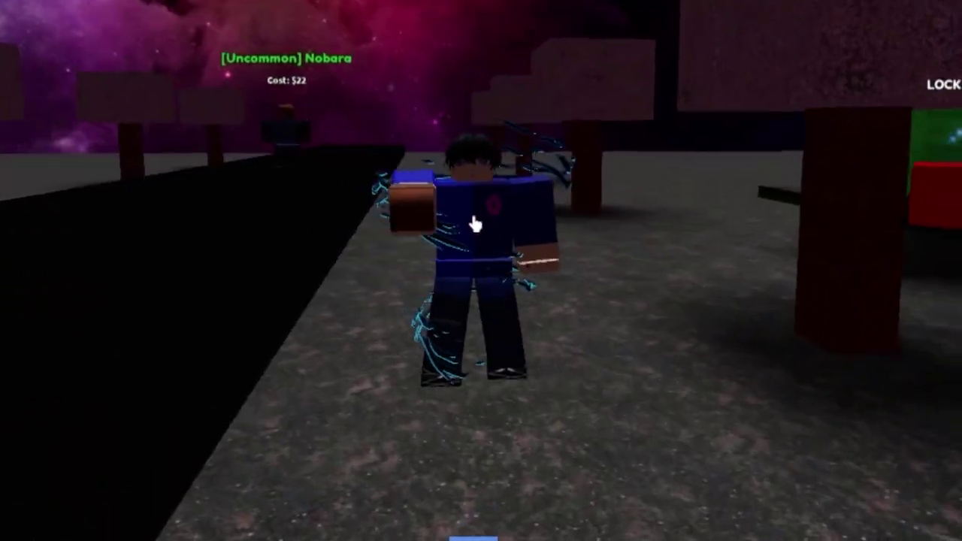
key(w)
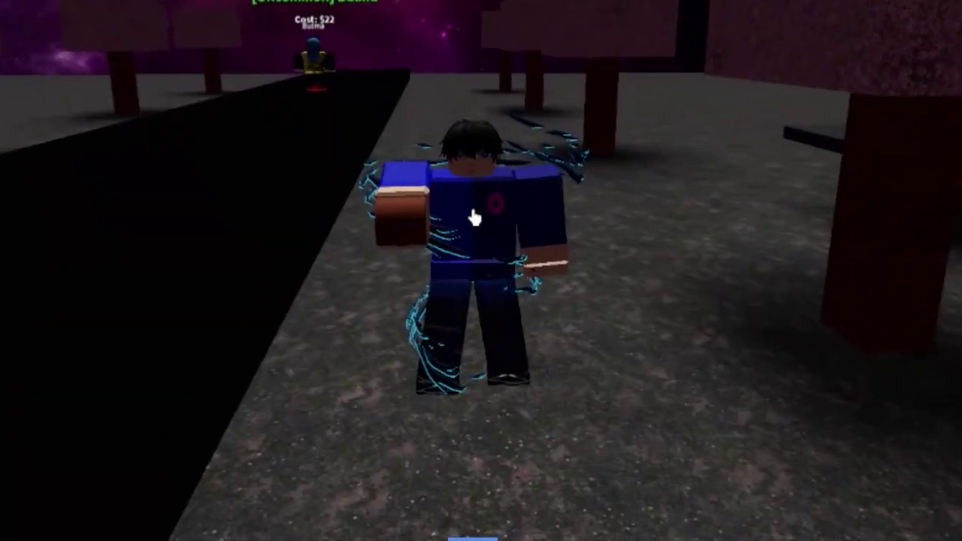
key(w)
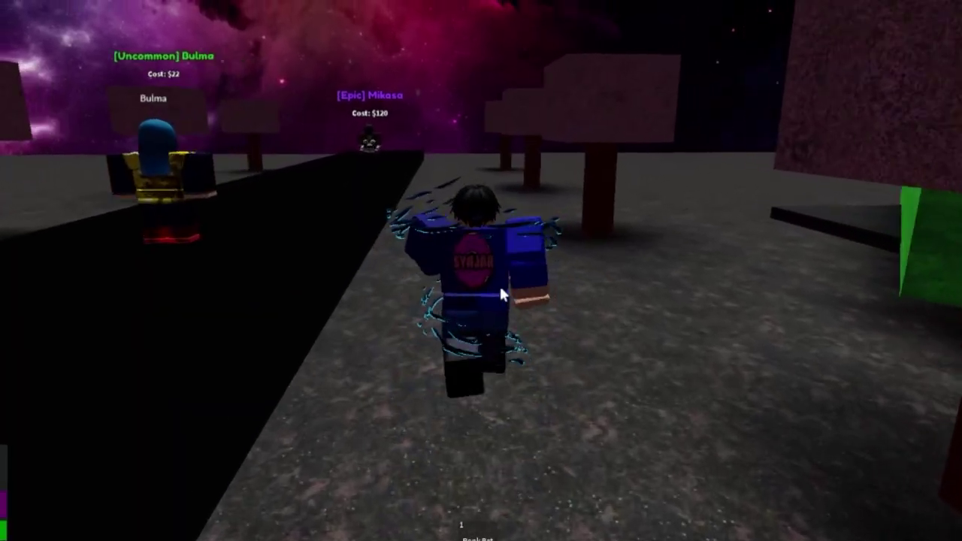
key(d)
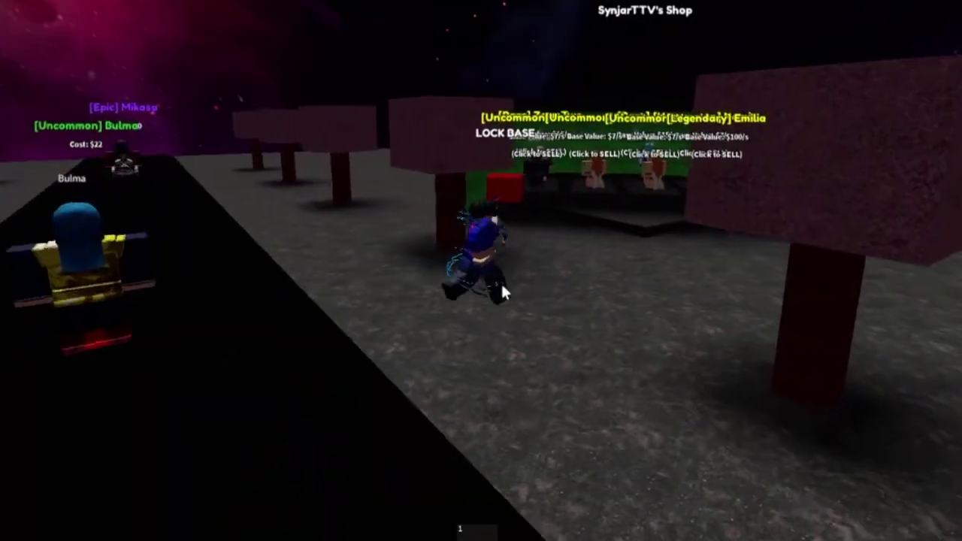
key(a)
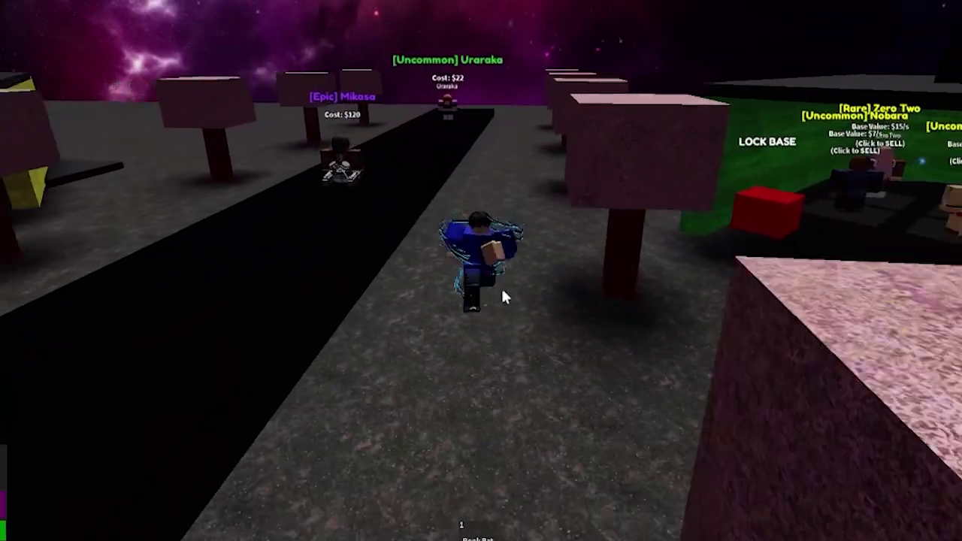
key(s)
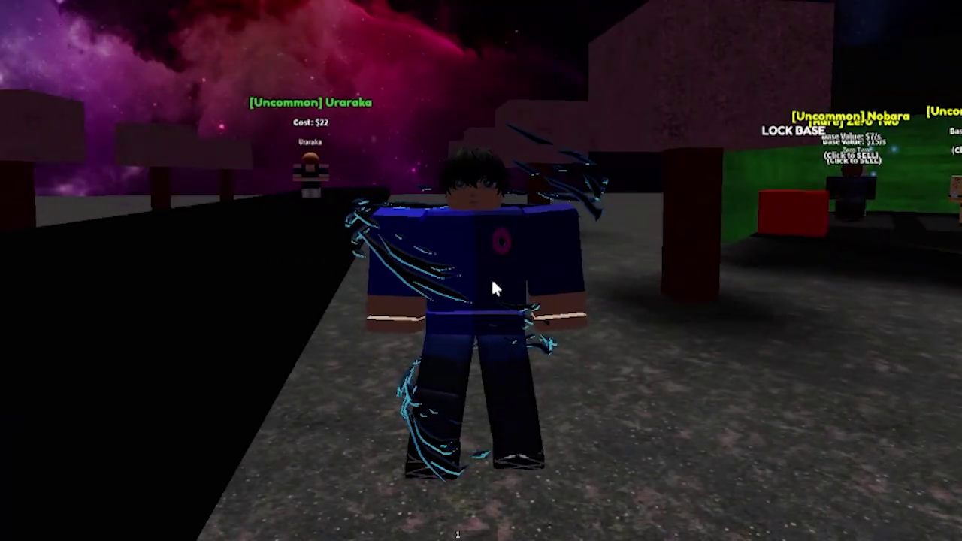